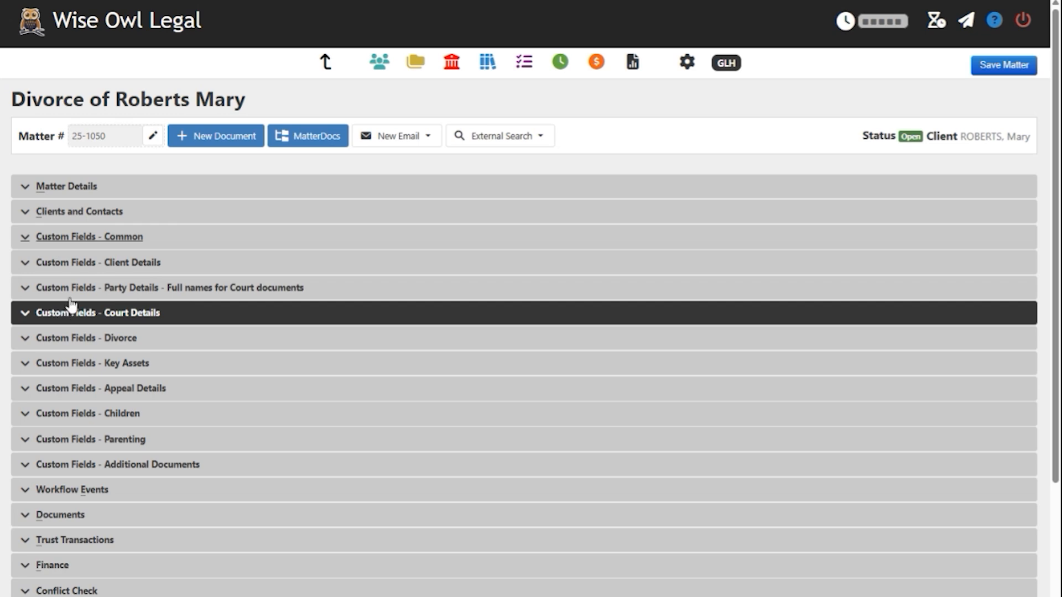
Enter the stage budgets and a total estimated budget of $50,000 in the Common custom fields of the divorce matter
left_click(110, 239)
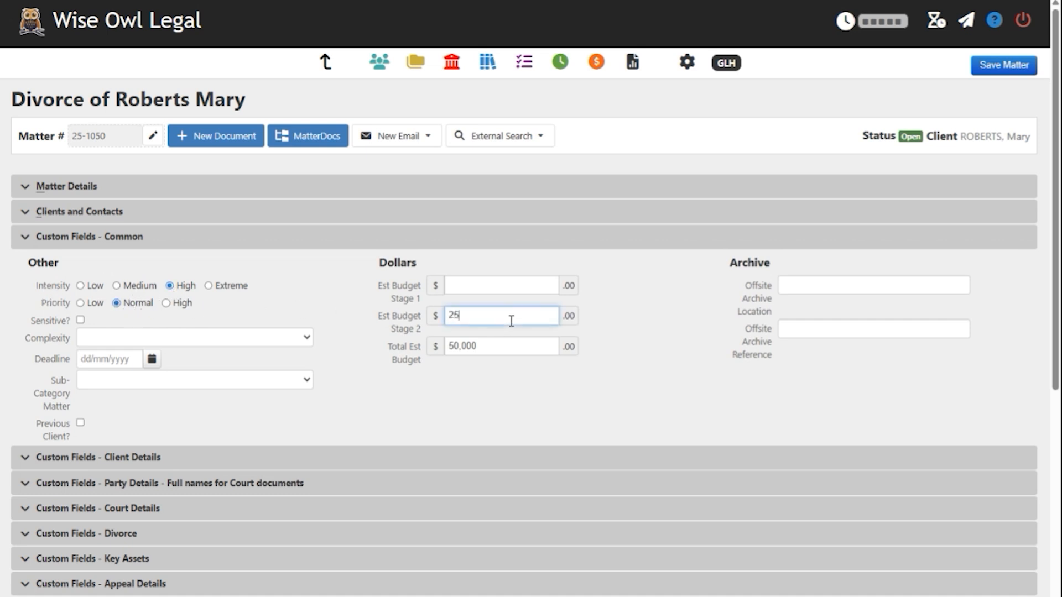
left_click(523, 287)
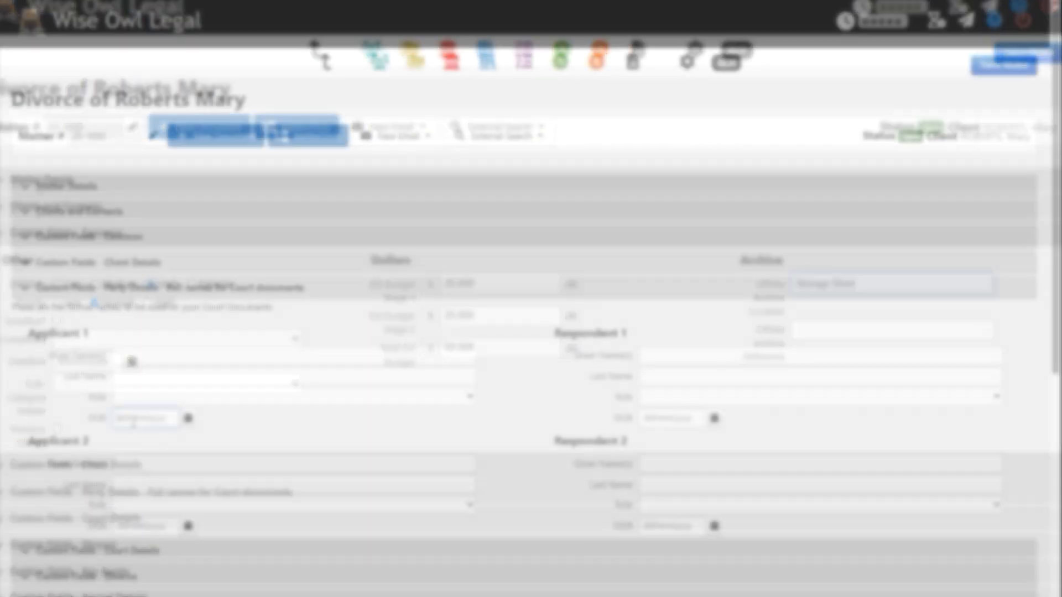
Enter Applicant 1's date of birth in the Party Details custom fields and collapse that section
type("/6")
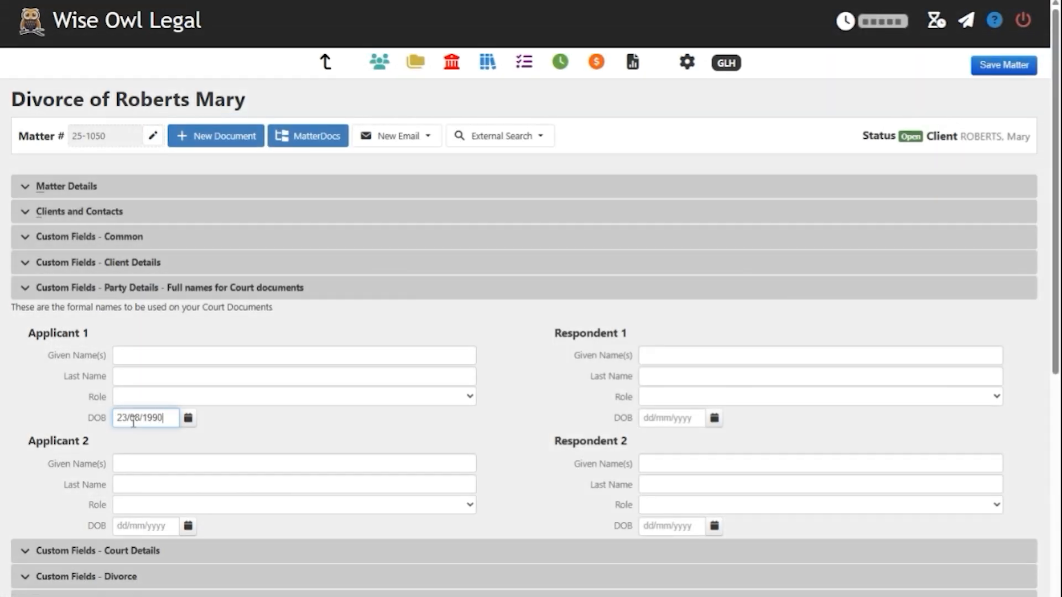
left_click(254, 335)
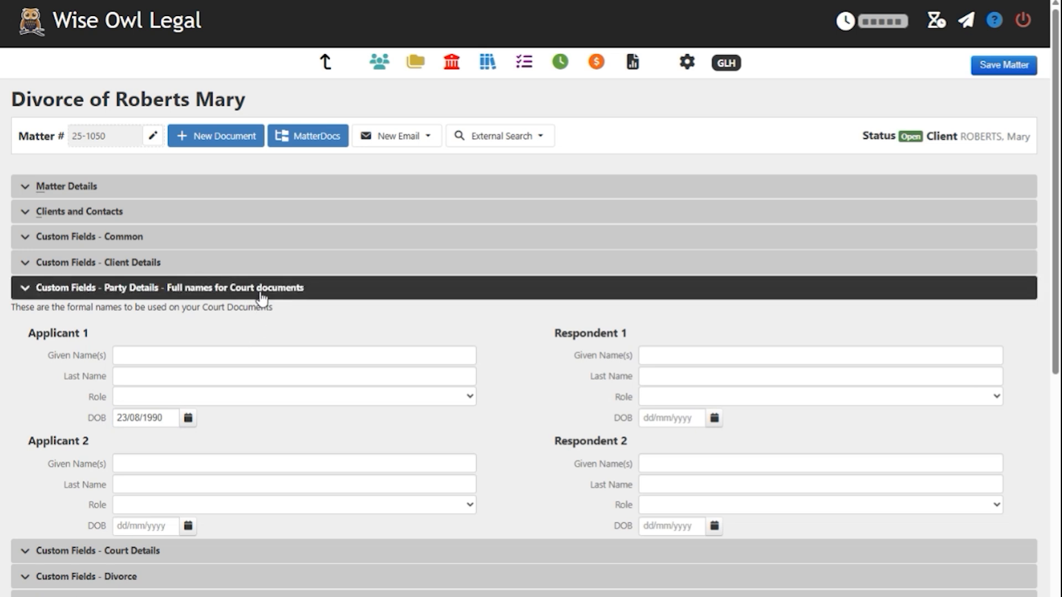
left_click(258, 291)
In the Court Details custom fields, set the court type to Federal Circuit and Family Court of Australia and choose a district registry
left_click(250, 321)
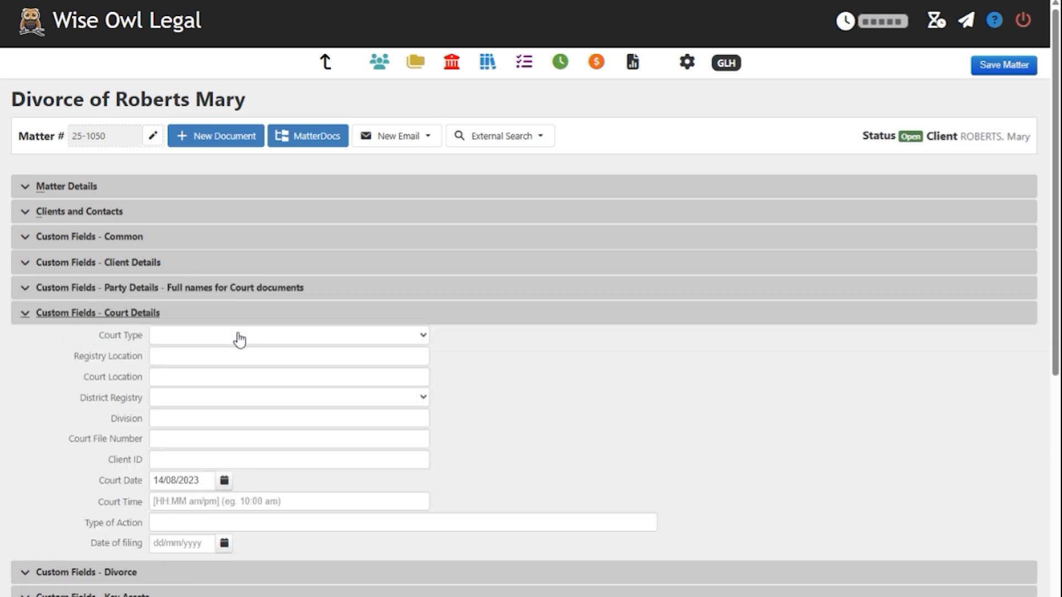
left_click(238, 336)
left_click(224, 394)
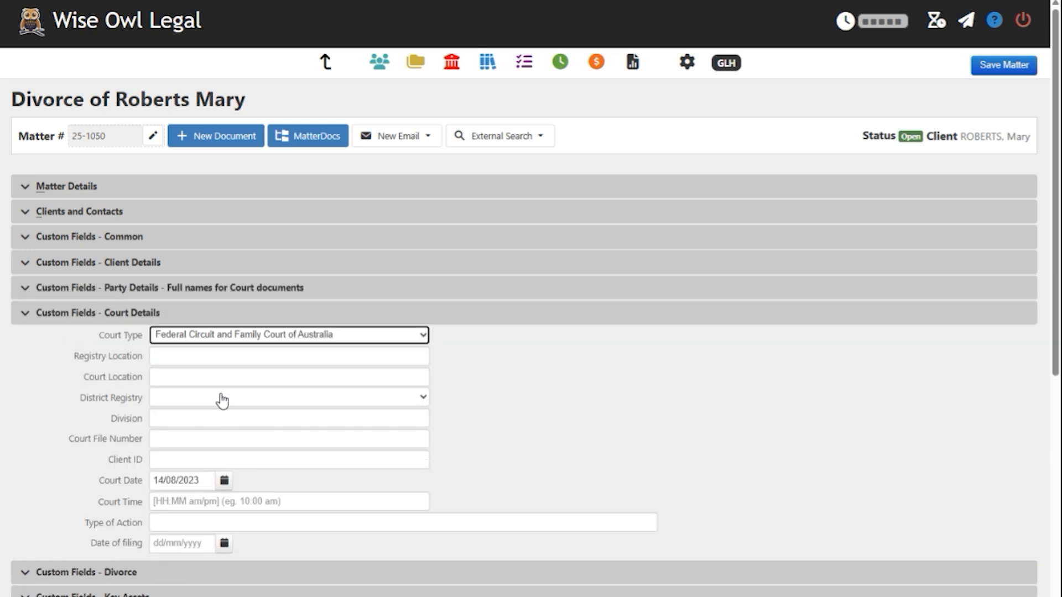
left_click(217, 397)
left_click(213, 451)
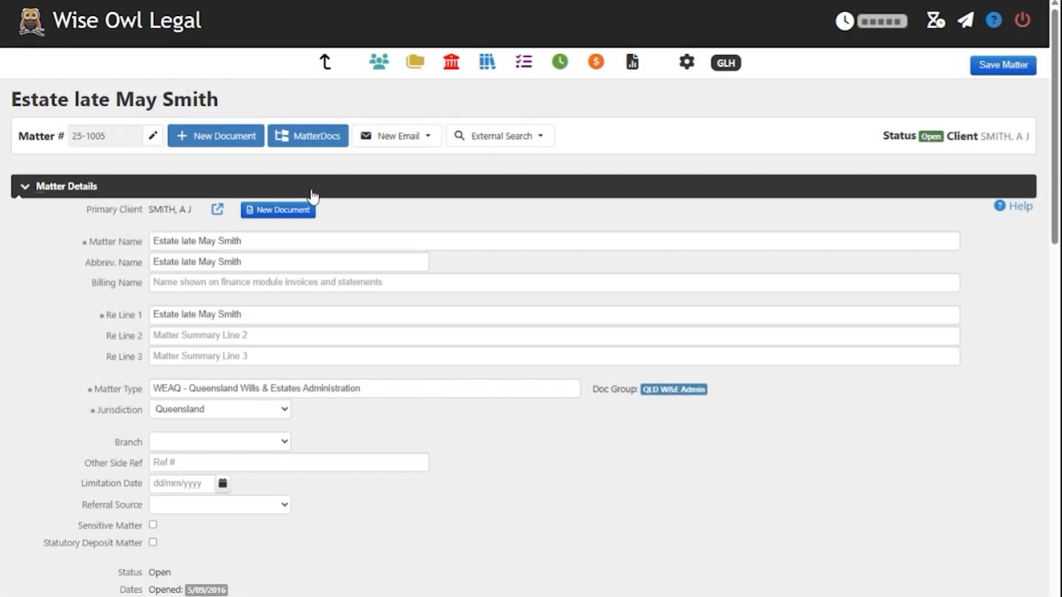
Check the estate matter's matter type and review its Willmaker Details custom fields
left_click_drag(109, 377, 114, 396)
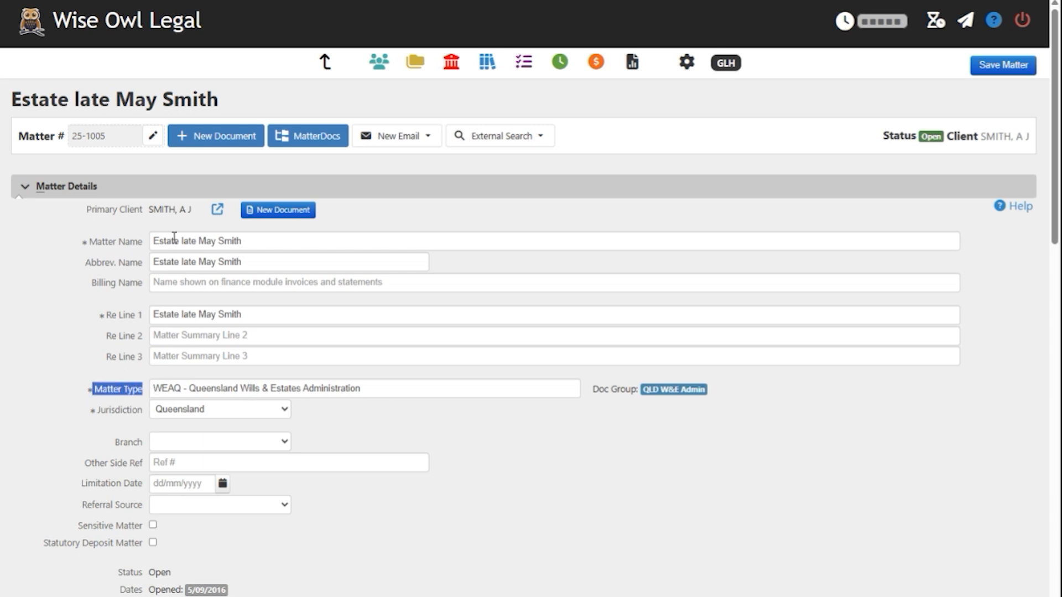
left_click(183, 195)
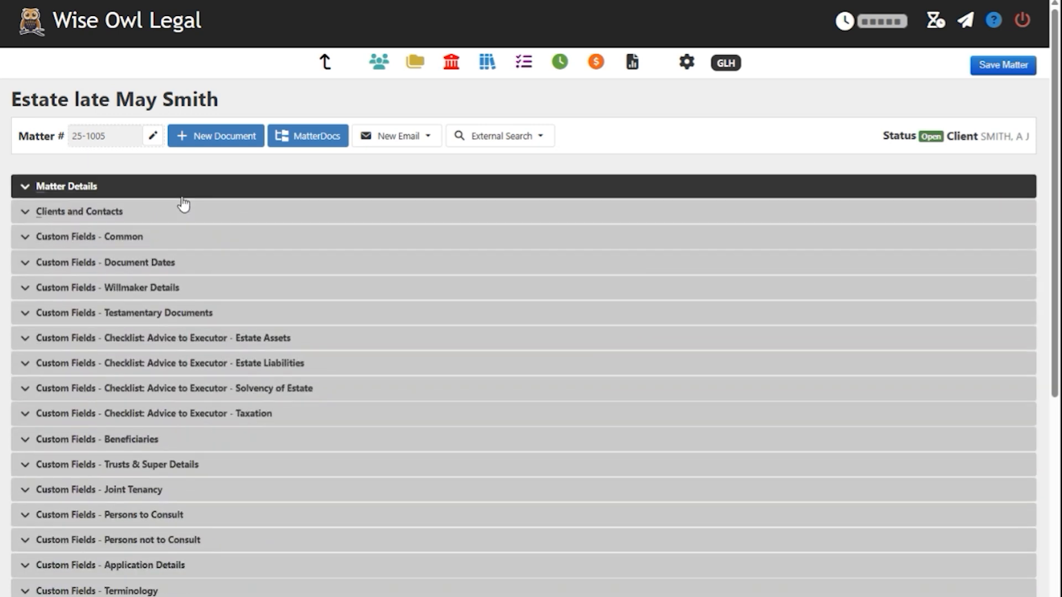
left_click(176, 288)
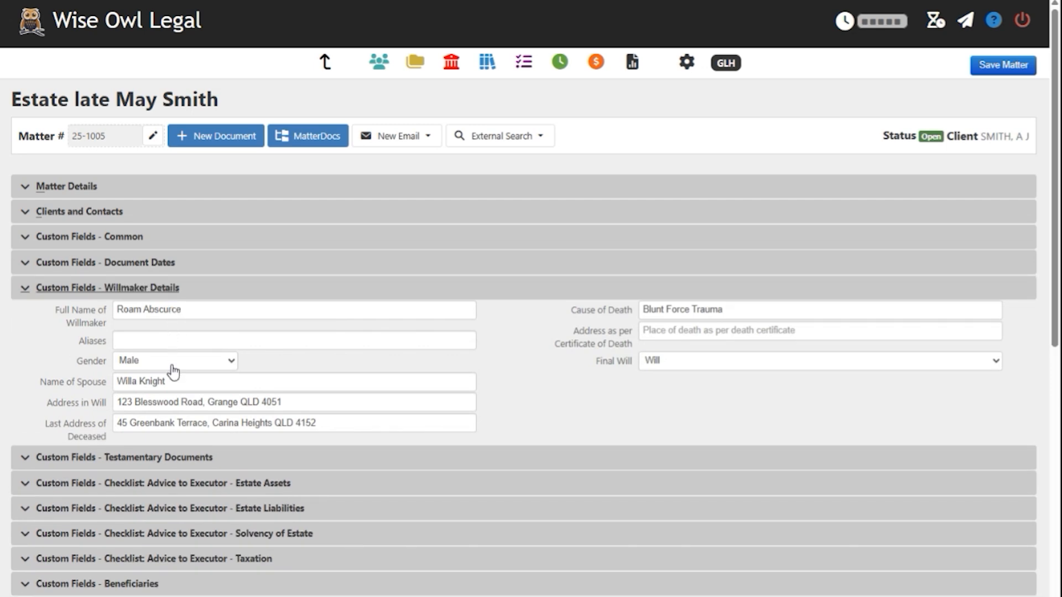
left_click(193, 296)
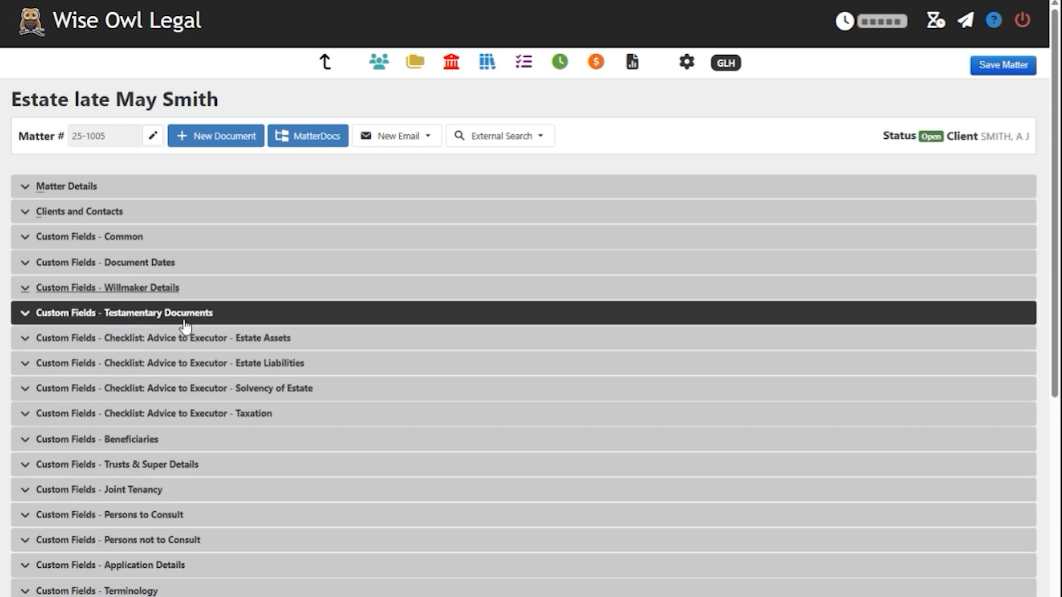
Look through the estate matter's Testamentary Documents, Beneficiaries, and Trusts & Super Details custom fields
left_click(185, 323)
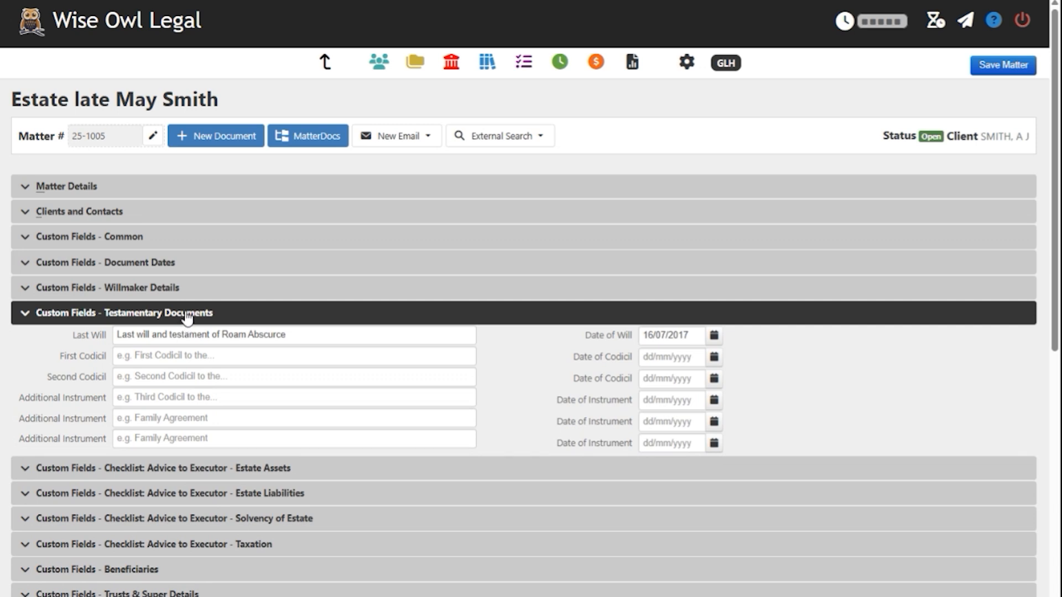
left_click(187, 317)
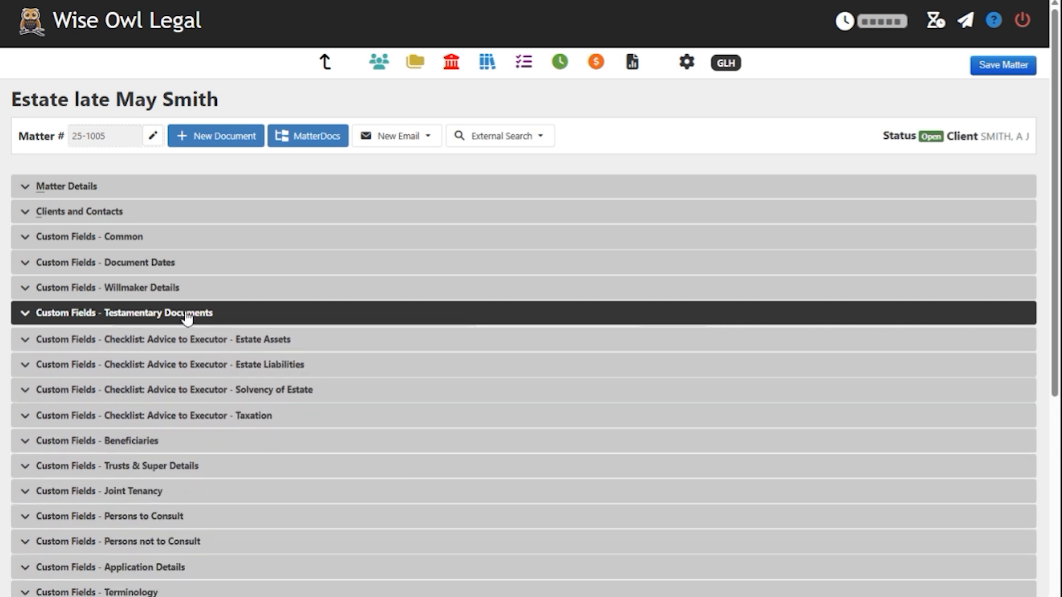
left_click(165, 439)
scroll(166, 437, "down", 1)
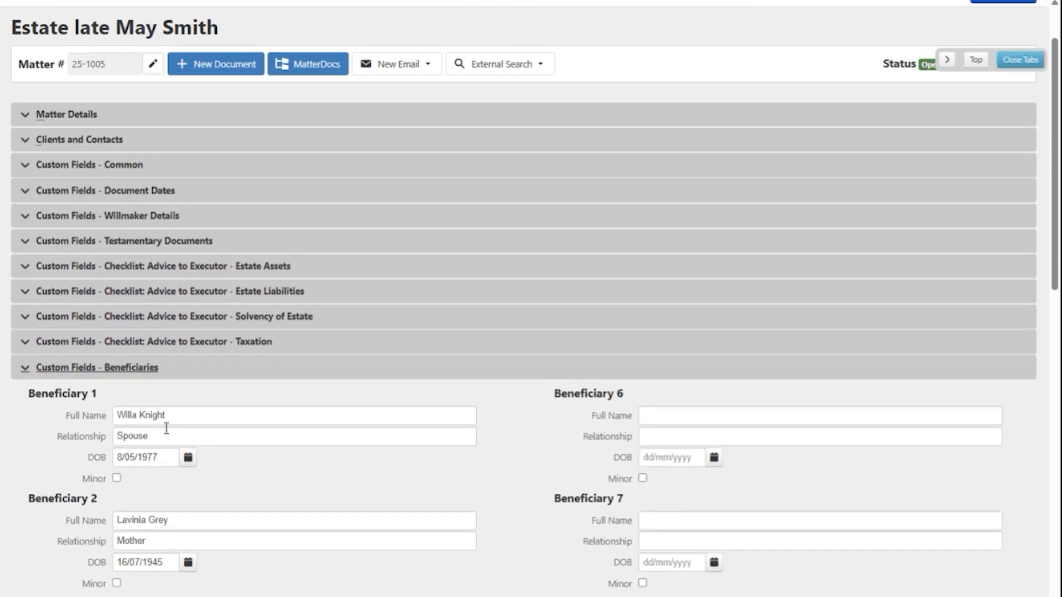
left_click(185, 371)
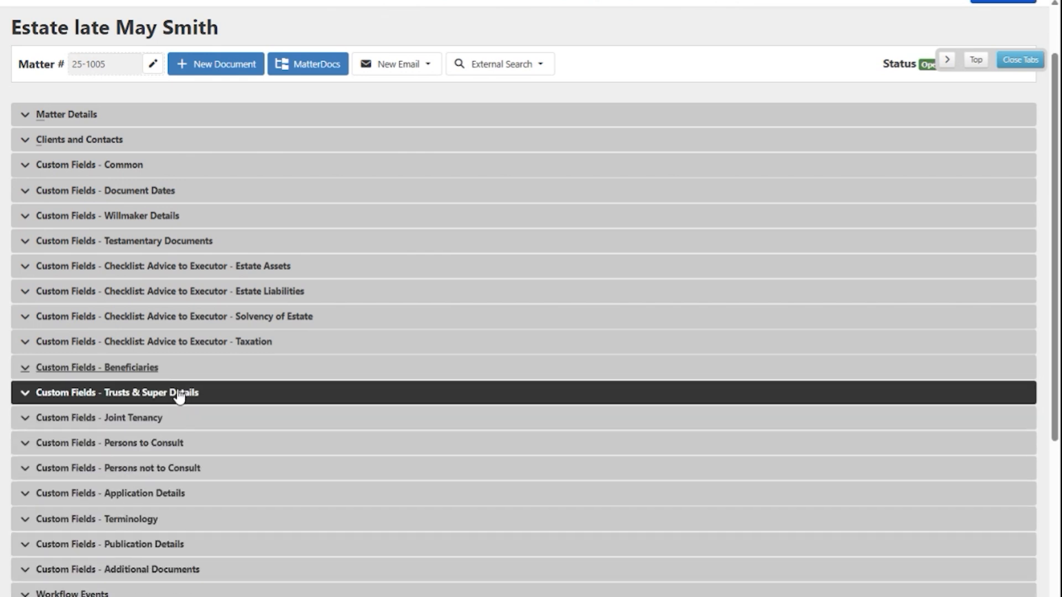
left_click(178, 395)
left_click(178, 394)
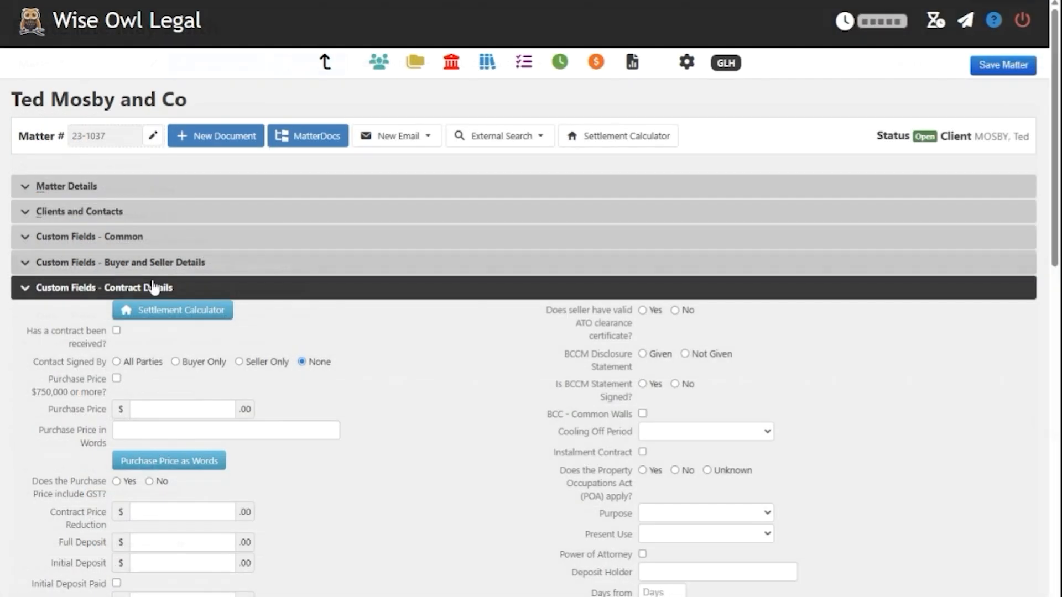
Mark the conveyancing contract as signed by Seller Only in the Contract Details custom fields
left_click(131, 362)
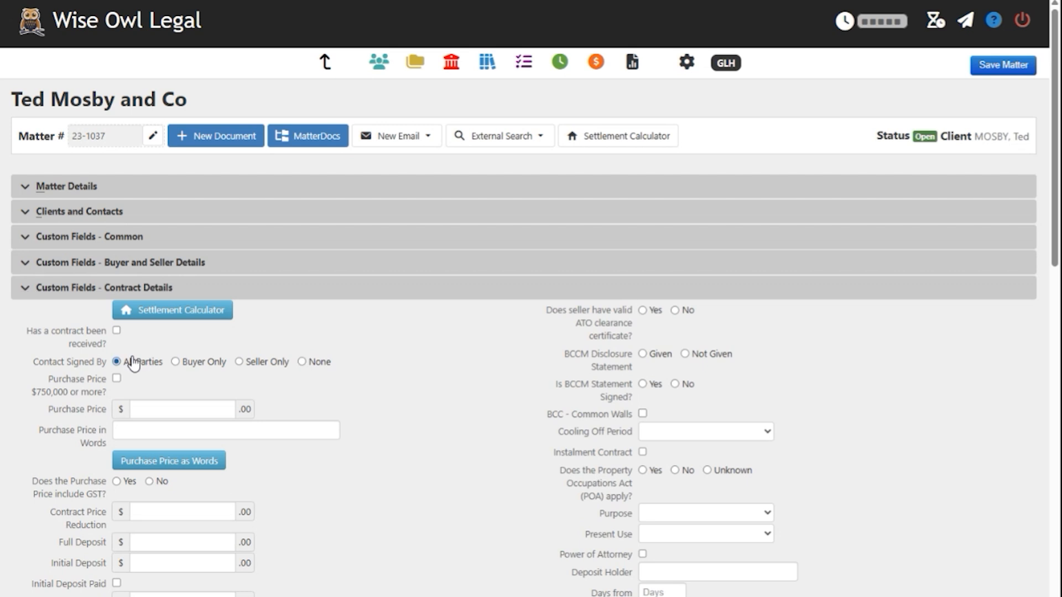
left_click(187, 365)
left_click(213, 508)
Enter a purchase price of $154,200, generate it in words, and mark the price as not including GST
left_click(183, 408)
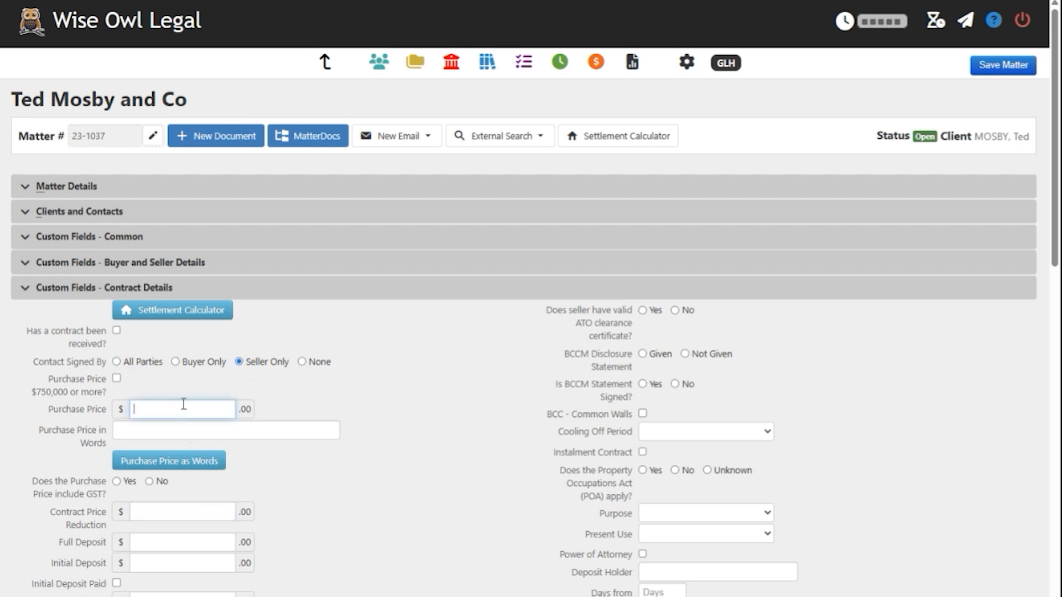
left_click(177, 462)
scroll(161, 429, "down", 1)
left_click(149, 410)
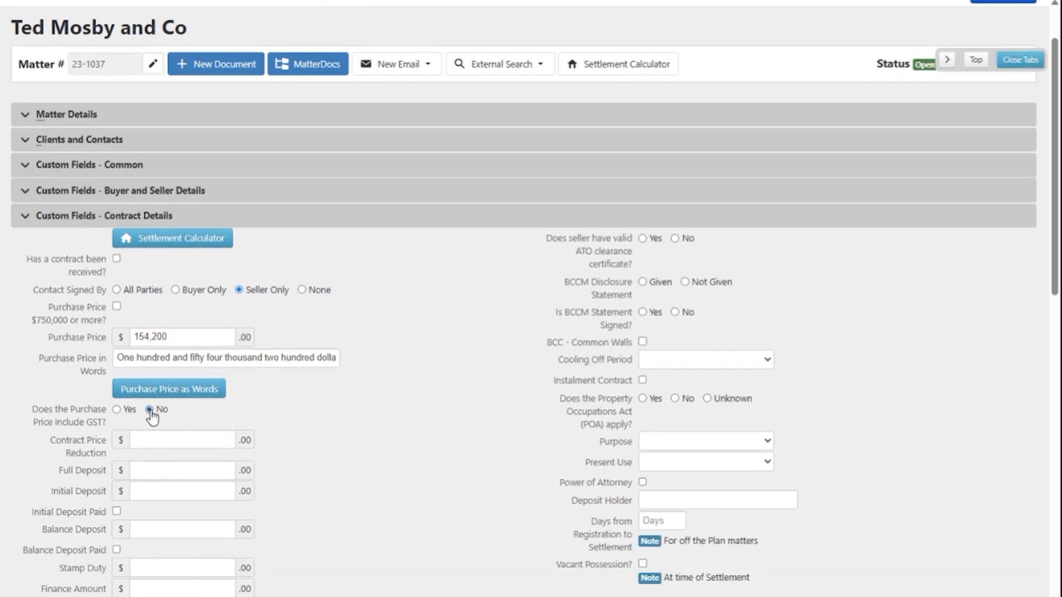
left_click(306, 217)
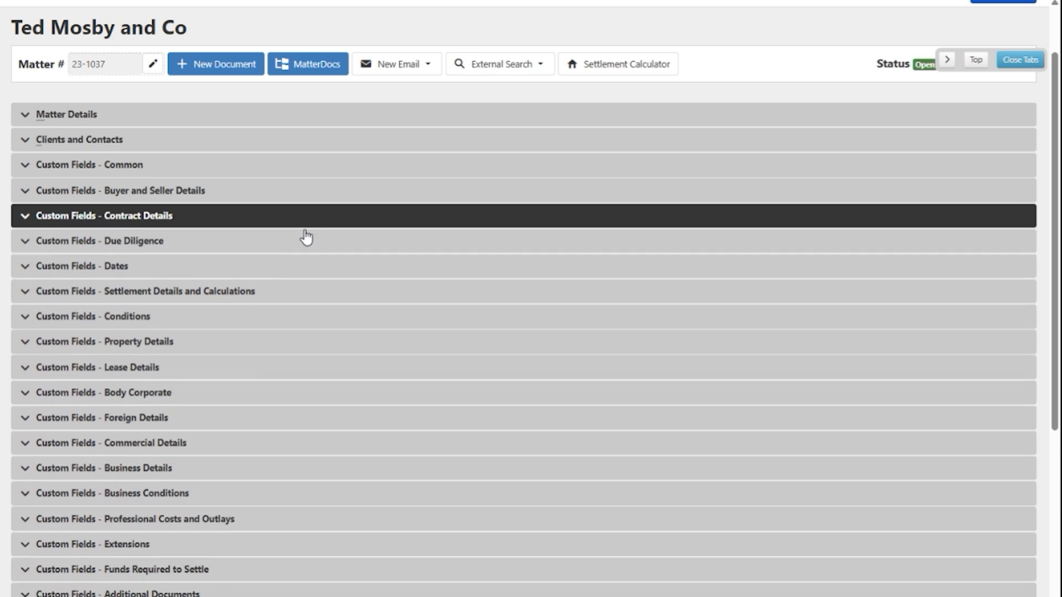
left_click(289, 292)
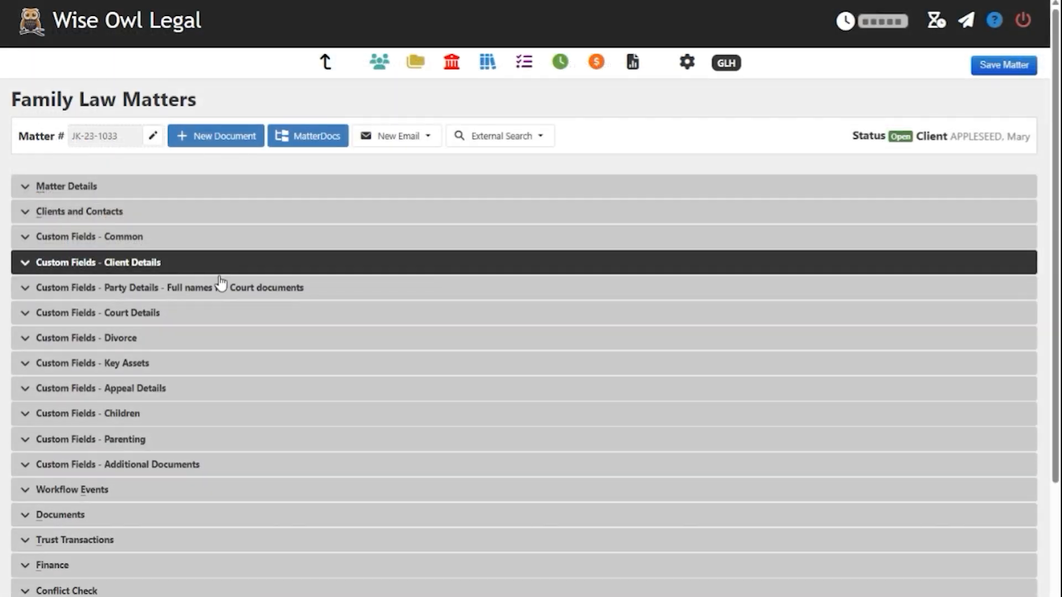
Review the Party Details and Court Details custom fields of the family law matter
left_click(217, 288)
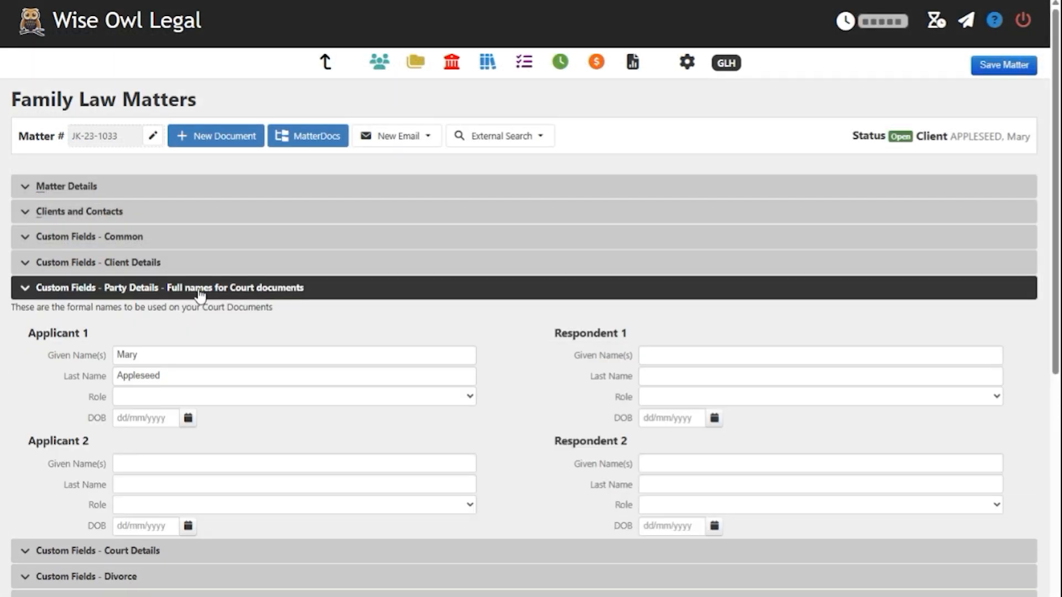
left_click(191, 288)
left_click(172, 313)
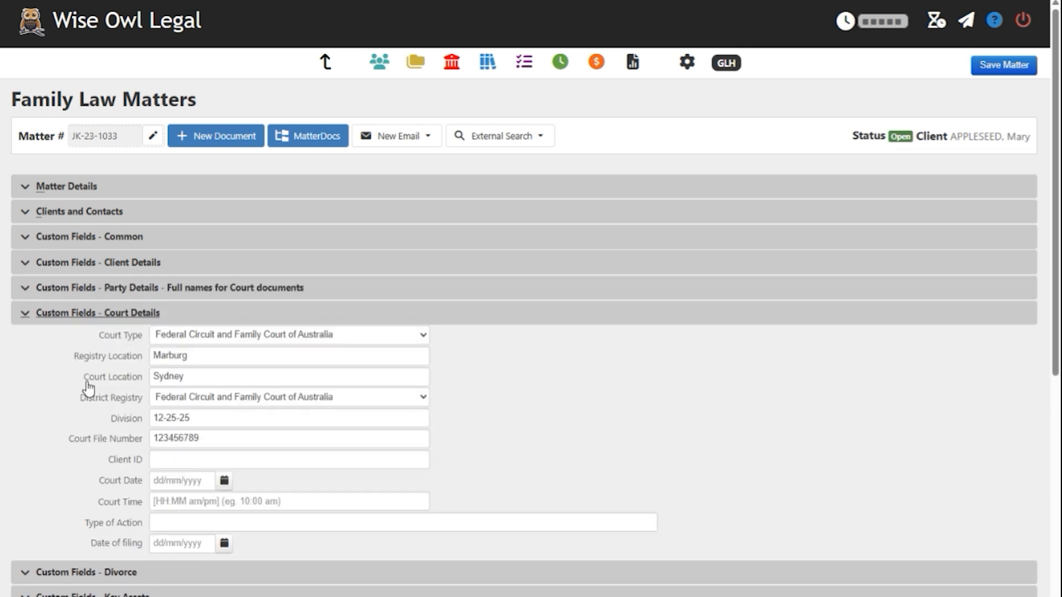
left_click(270, 314)
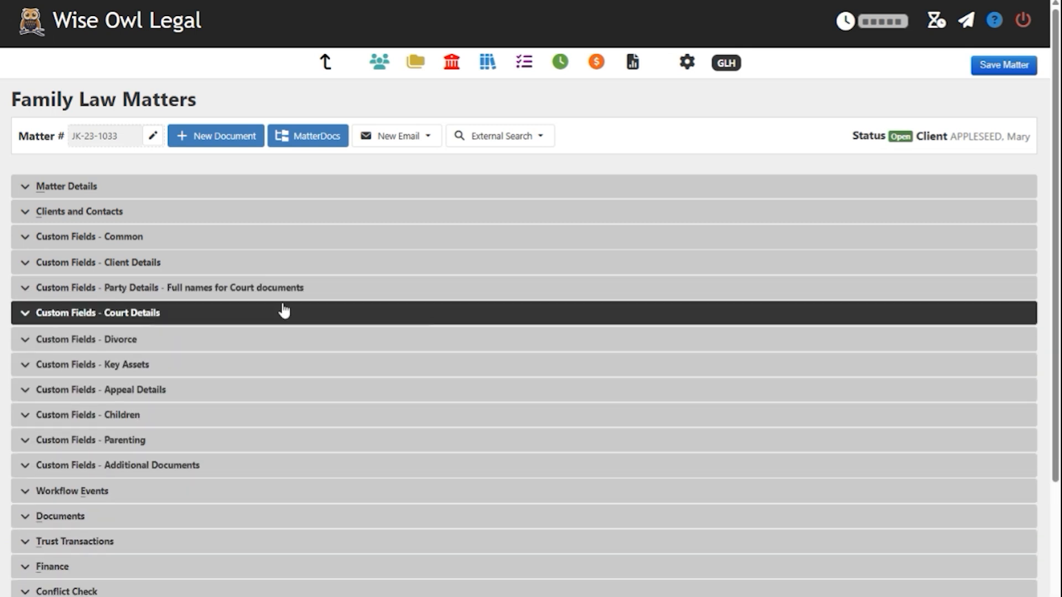
Check the family law matter's matter type and document group in the Matter Details
left_click(137, 191)
left_click_drag(95, 392, 142, 393)
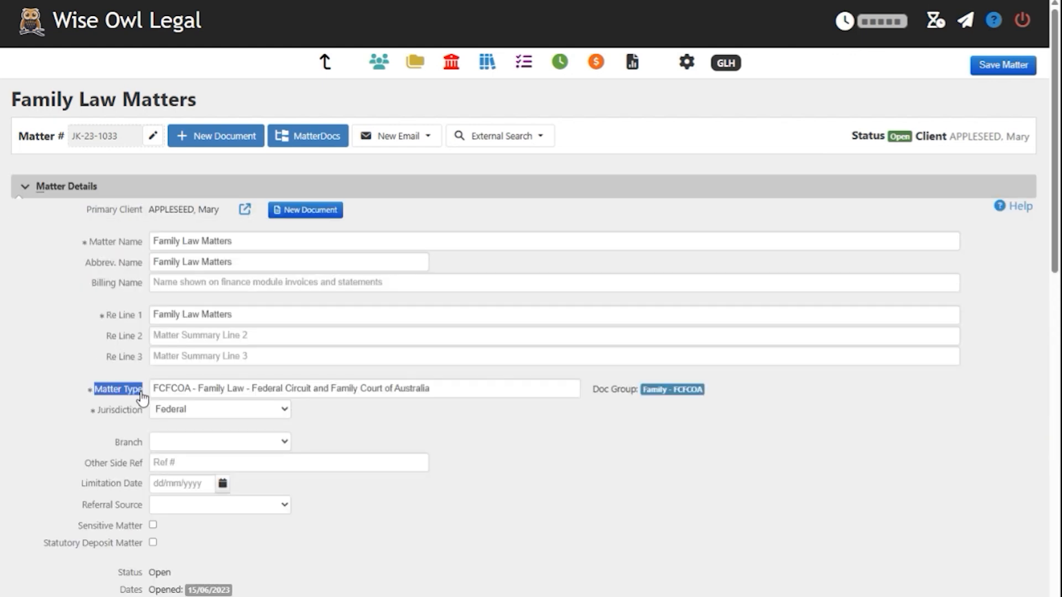
left_click_drag(586, 391, 706, 393)
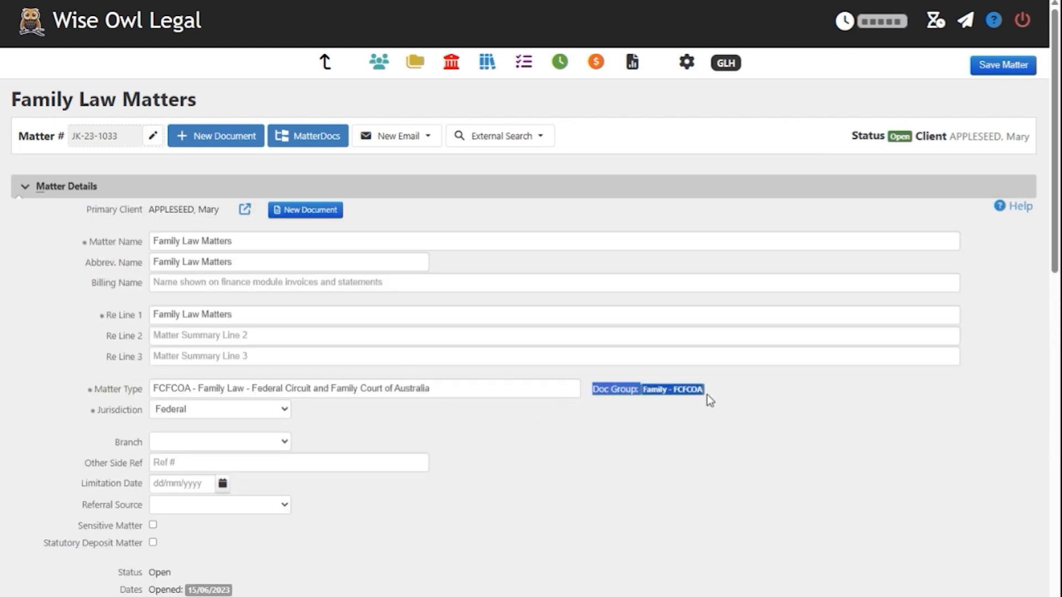
left_click(544, 191)
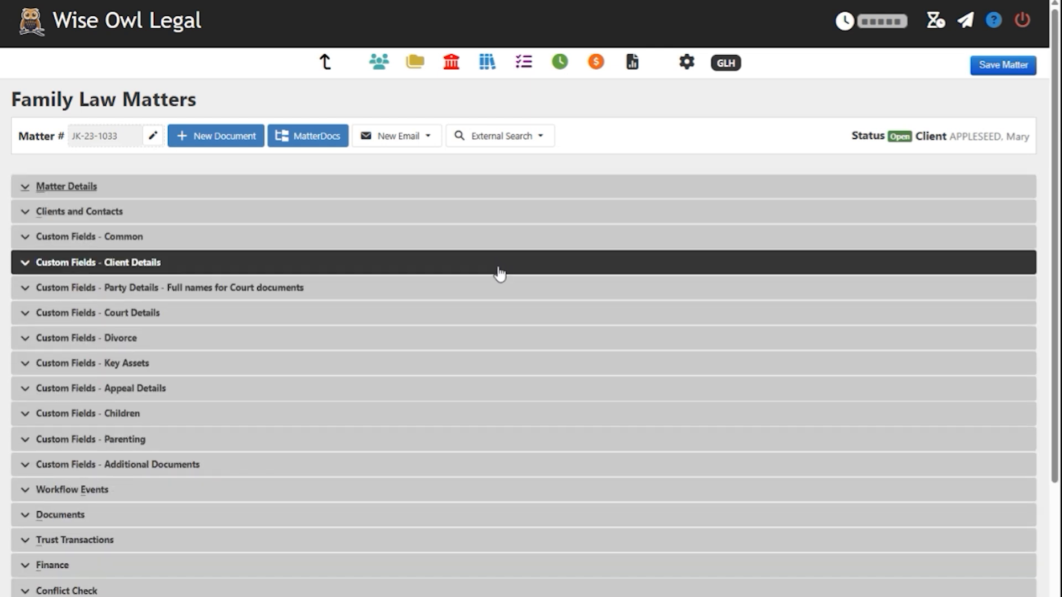
Set Applicant 1's role to Wife in the Party Details custom fields
left_click(495, 290)
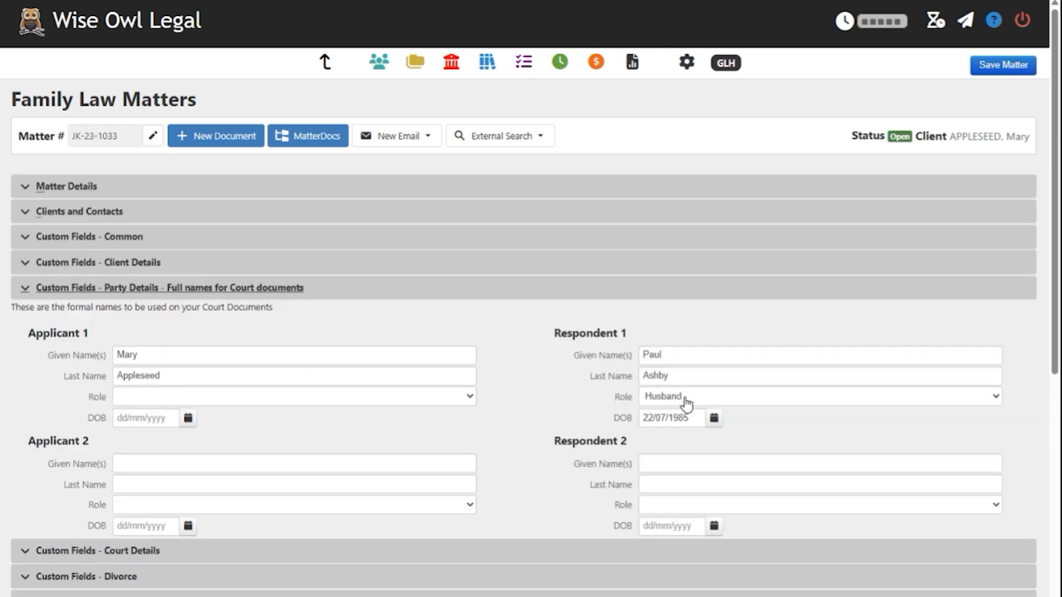
left_click(397, 396)
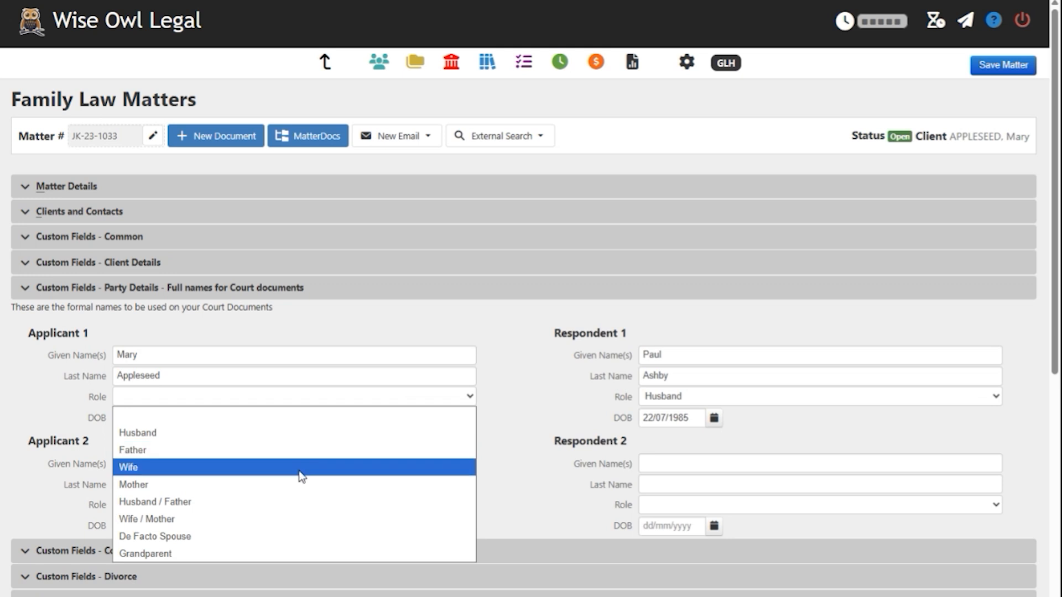
left_click(299, 470)
left_click(266, 292)
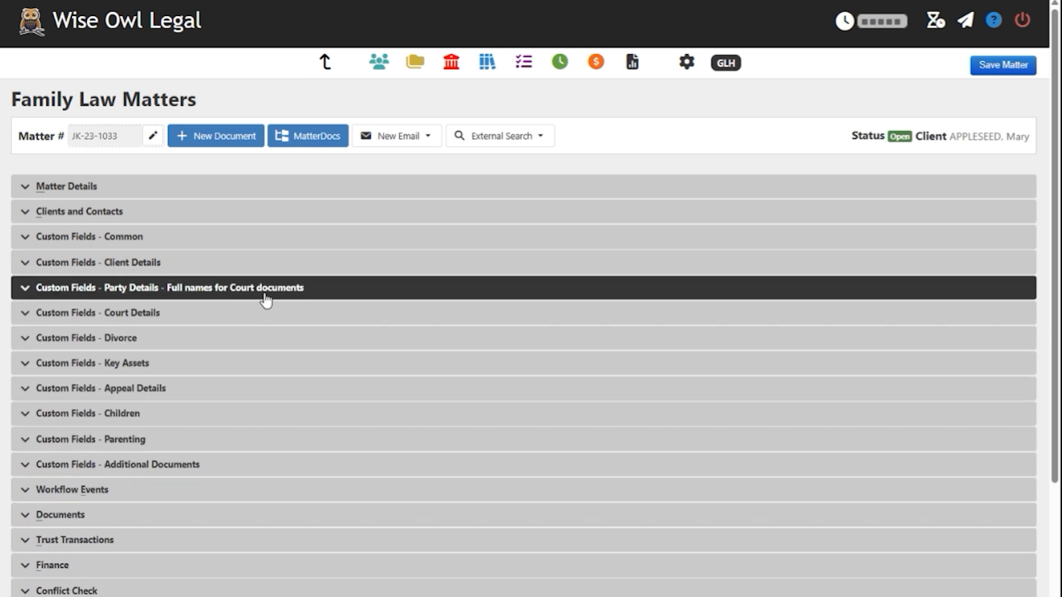
View the Client Details custom fields, including the employment status
left_click(266, 270)
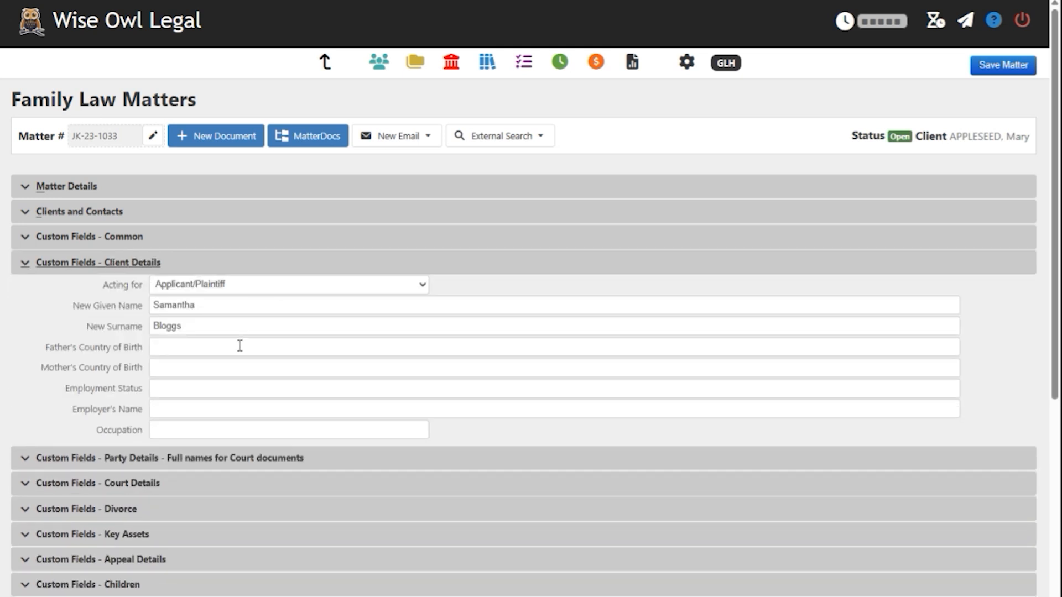
left_click(228, 389)
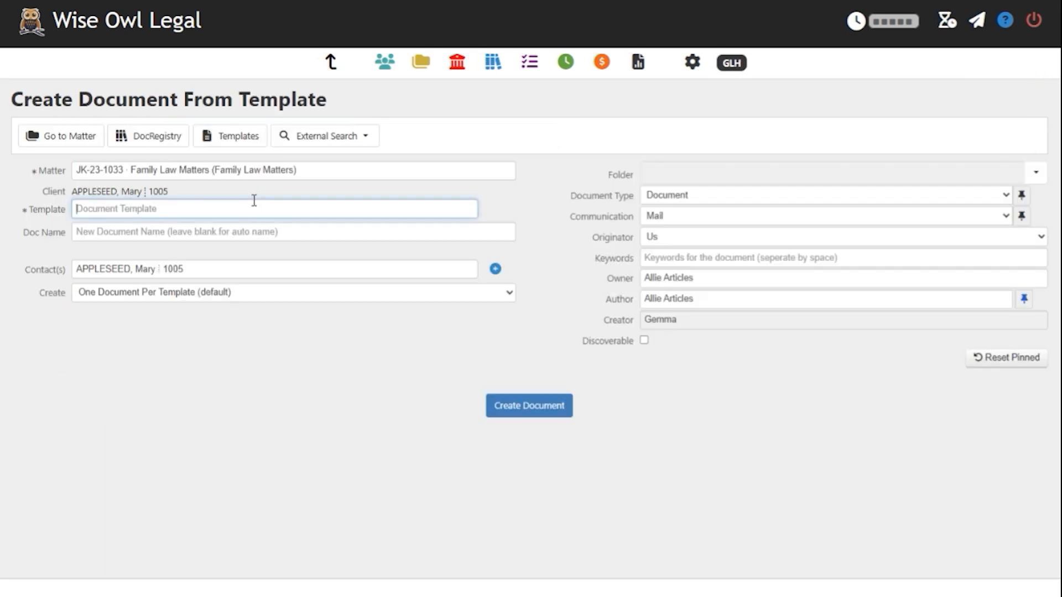
Create a document for the family law matter from template FCFCOA054, "Response to an appn in a proceeding"
type("fcfcoa")
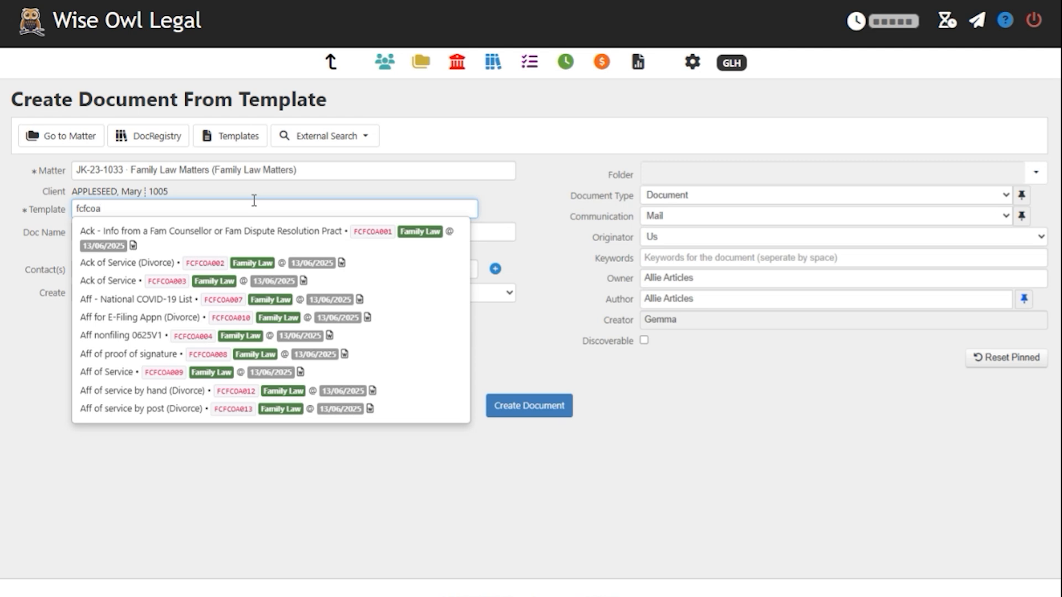
type("054")
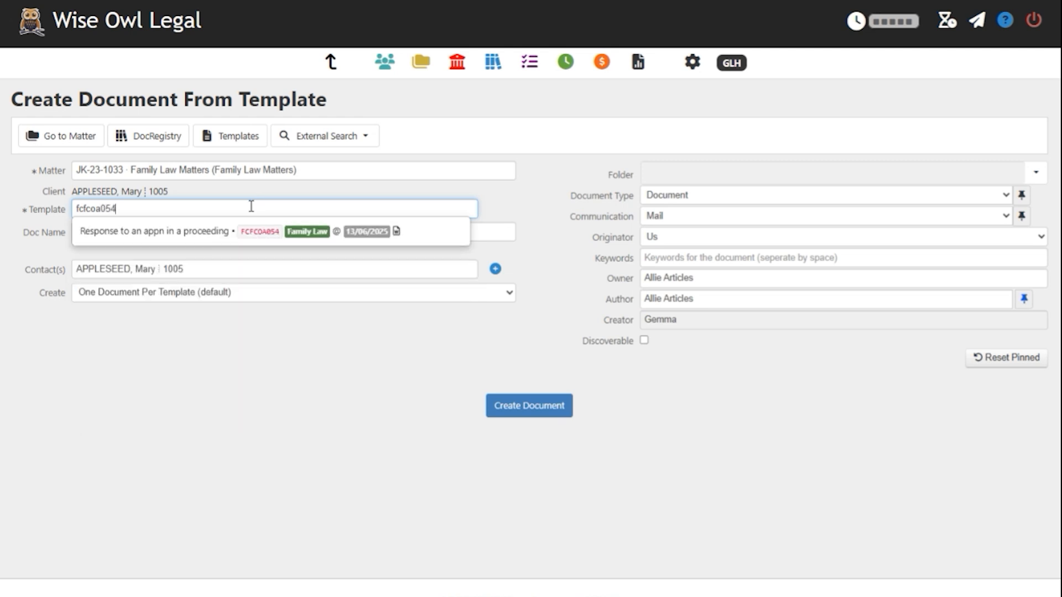
left_click(241, 230)
left_click(513, 407)
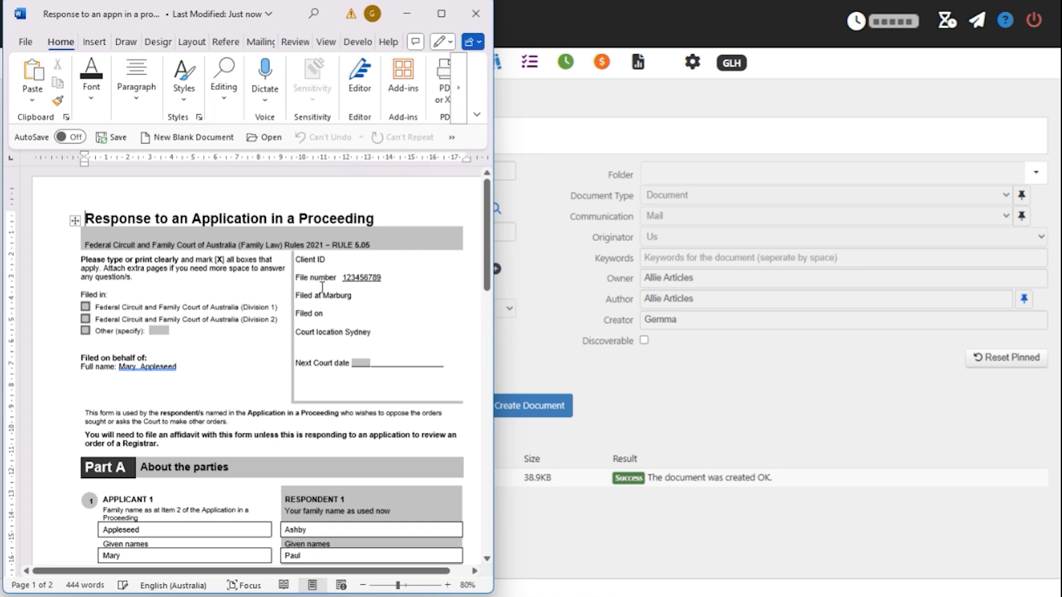
Review the generated Response to an Application in a Proceeding, checking the filing place, court location, applicant and respondent names, and contact address
left_click_drag(352, 296, 315, 296)
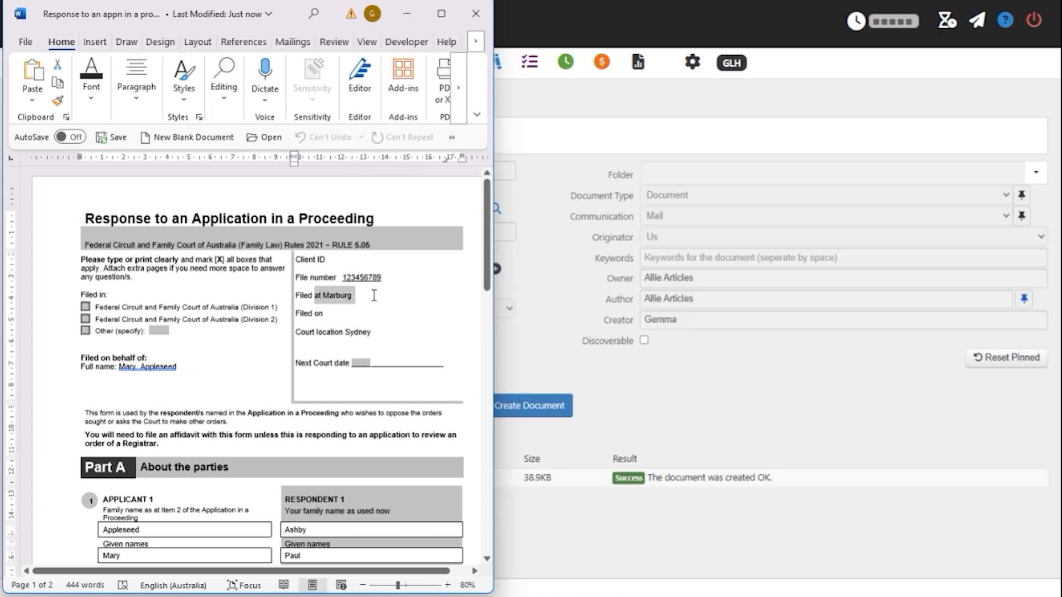
triple_click(316, 332)
scroll(133, 382, "down", 4)
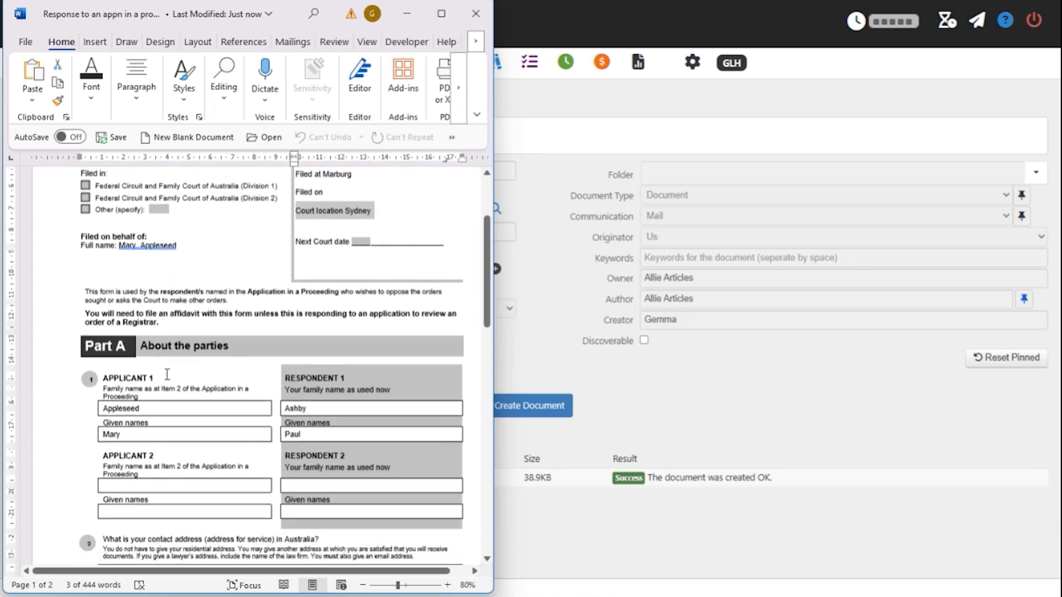
double_click(111, 376)
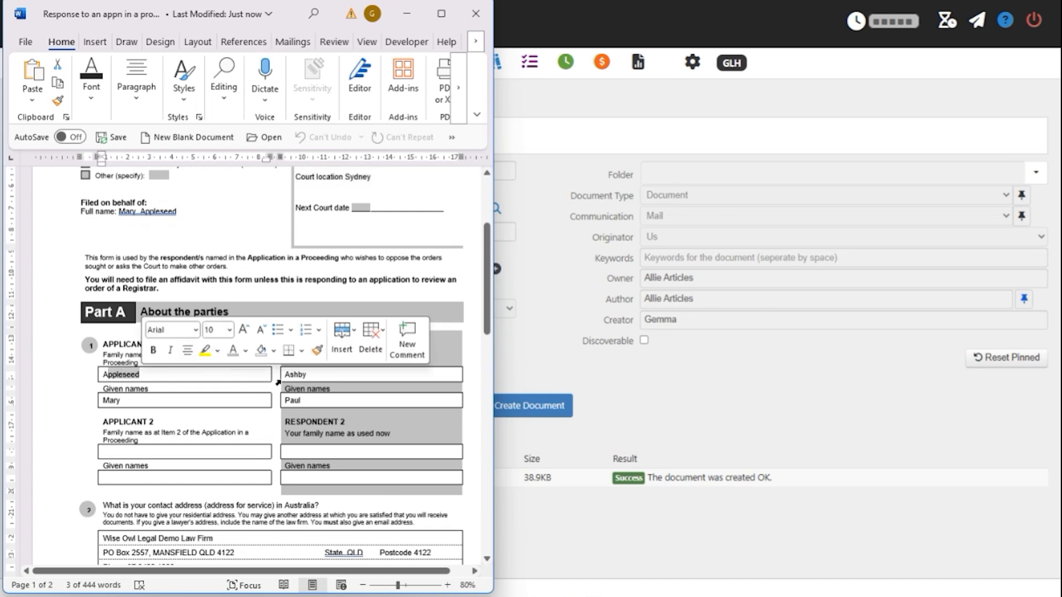
double_click(317, 376)
scroll(318, 382, "down", 5)
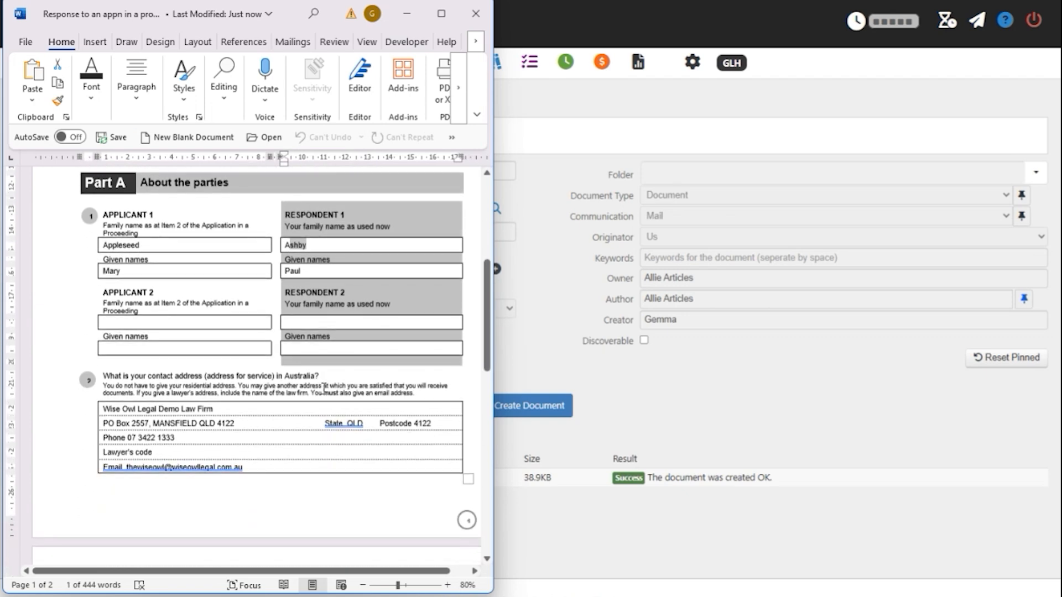
scroll(323, 388, "down", 5)
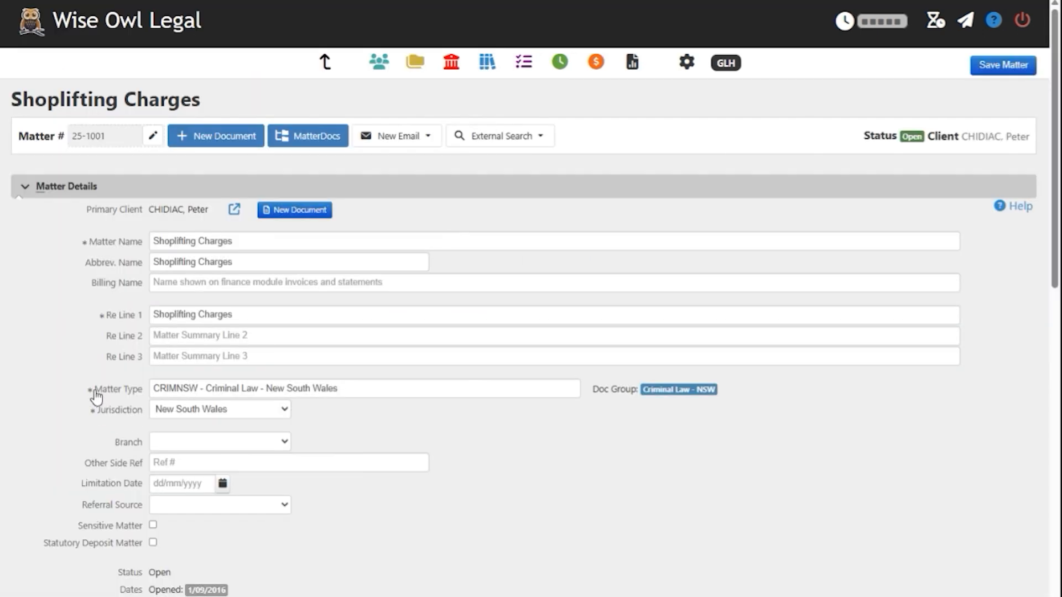
Check the Shoplifting Charges matter's matter type and document group, and view its Client Details custom fields
left_click_drag(95, 394, 142, 395)
left_click_drag(642, 390, 717, 391)
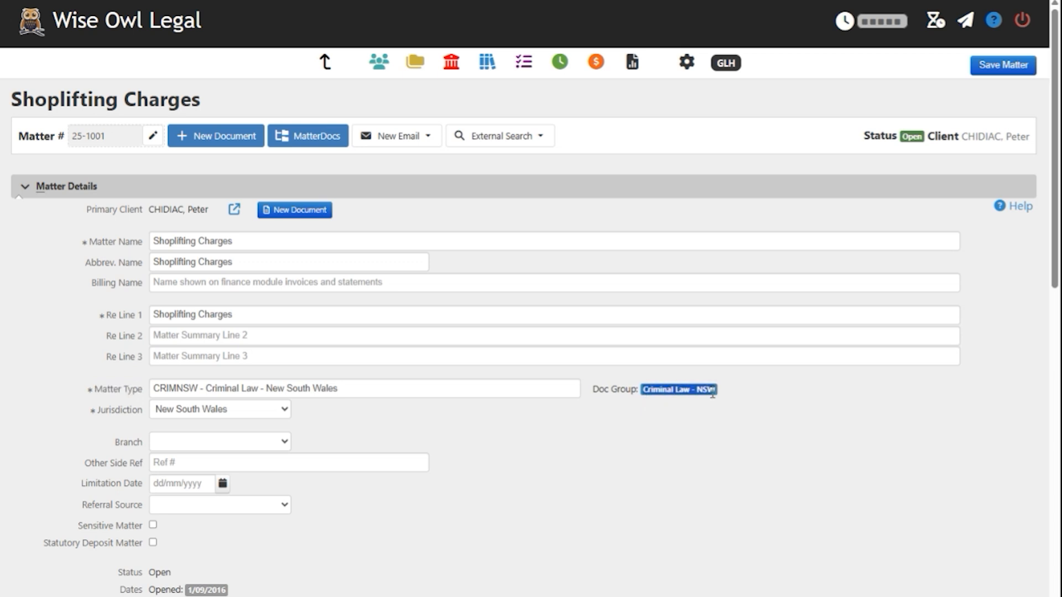
left_click(574, 190)
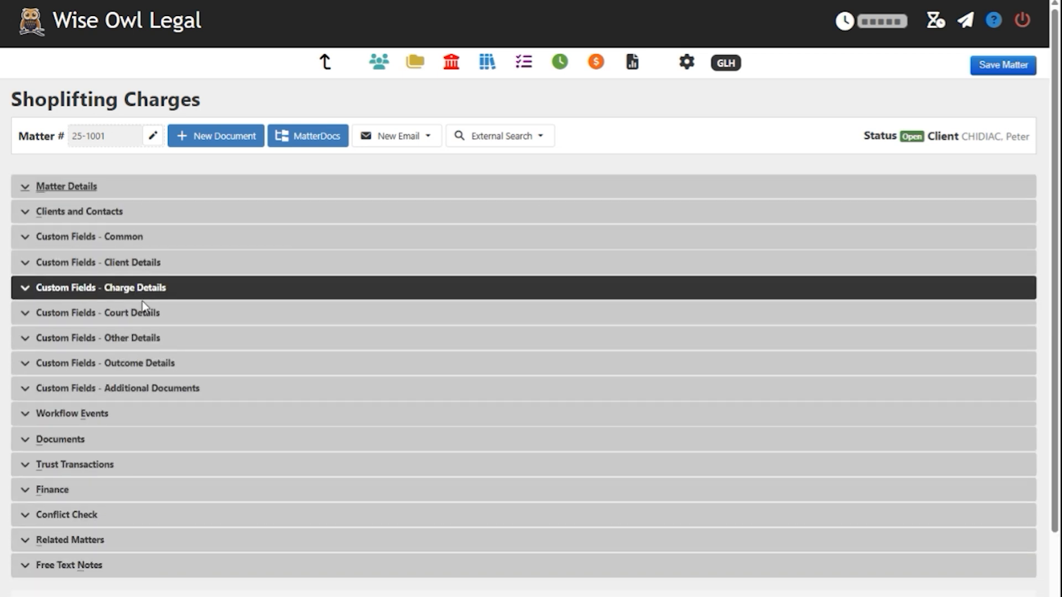
left_click(153, 266)
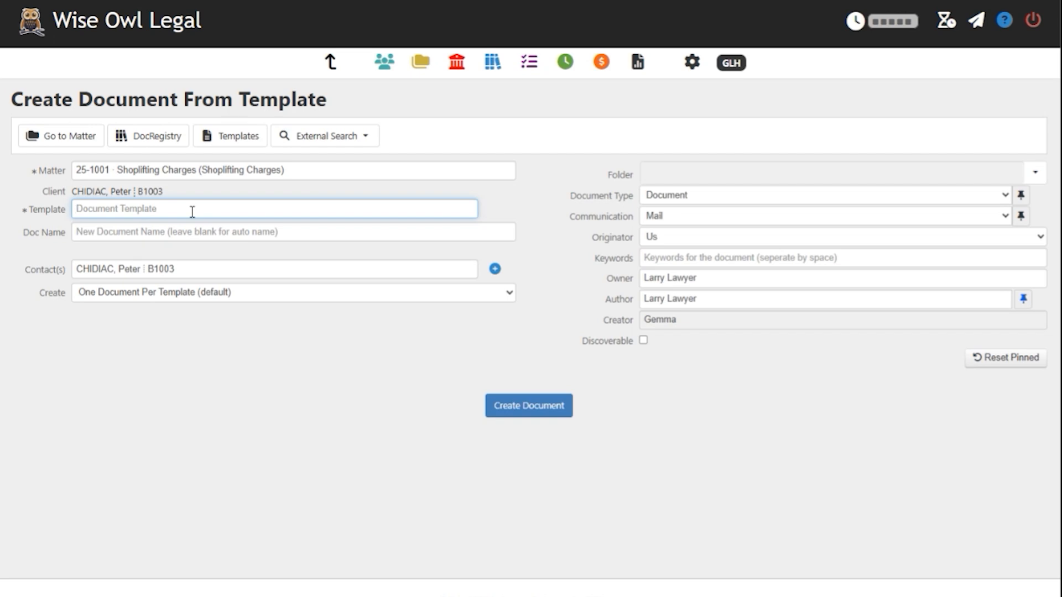
Create a document for the Shoplifting Charges matter from template NSWCRIM005, "Appn for Grant of Bail", and review it in Word
type("ns")
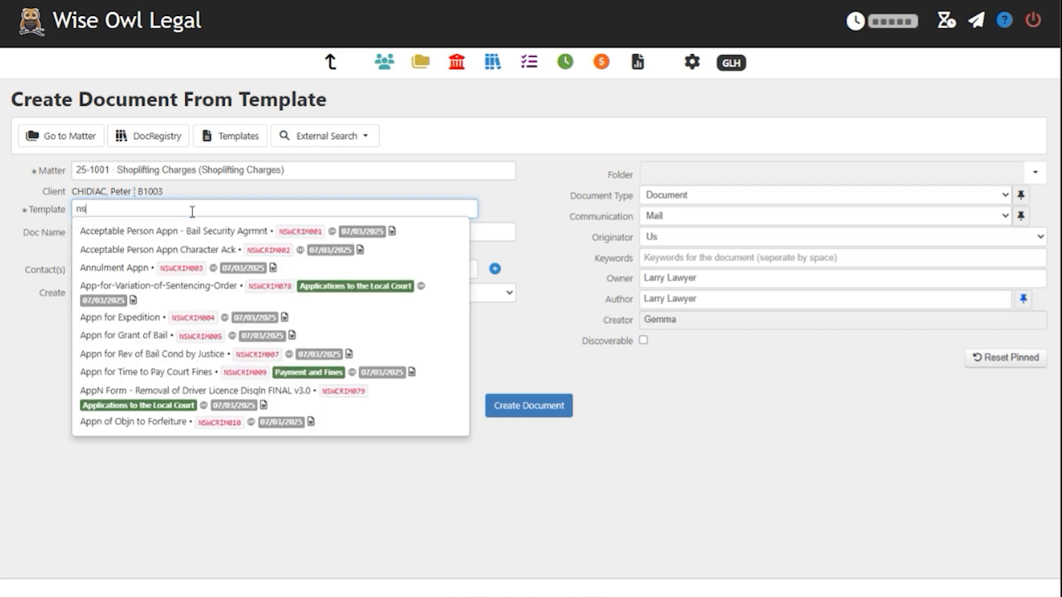
type("wc")
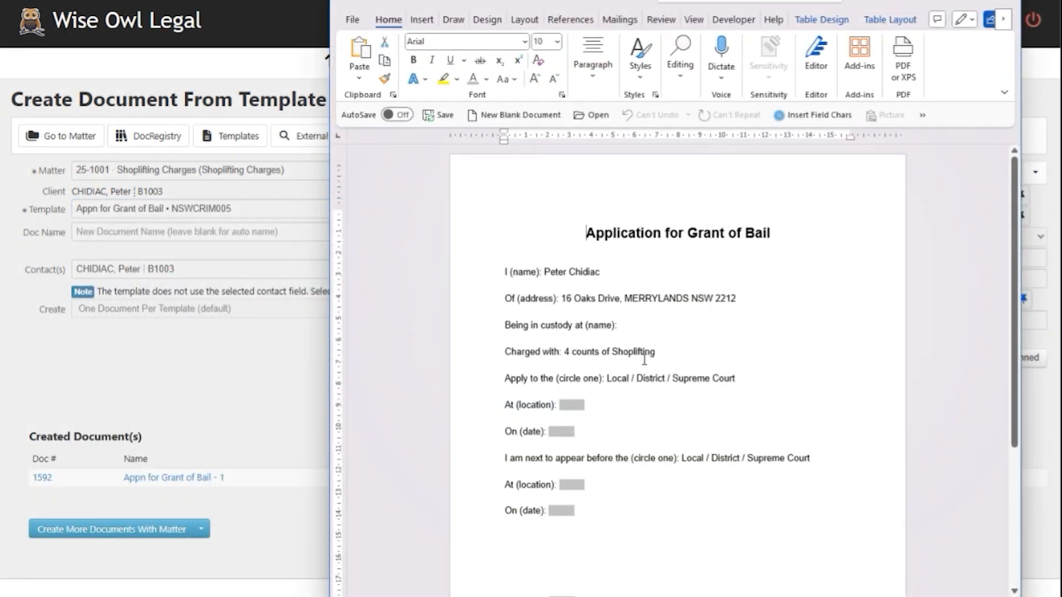
scroll(645, 360, "down", 1)
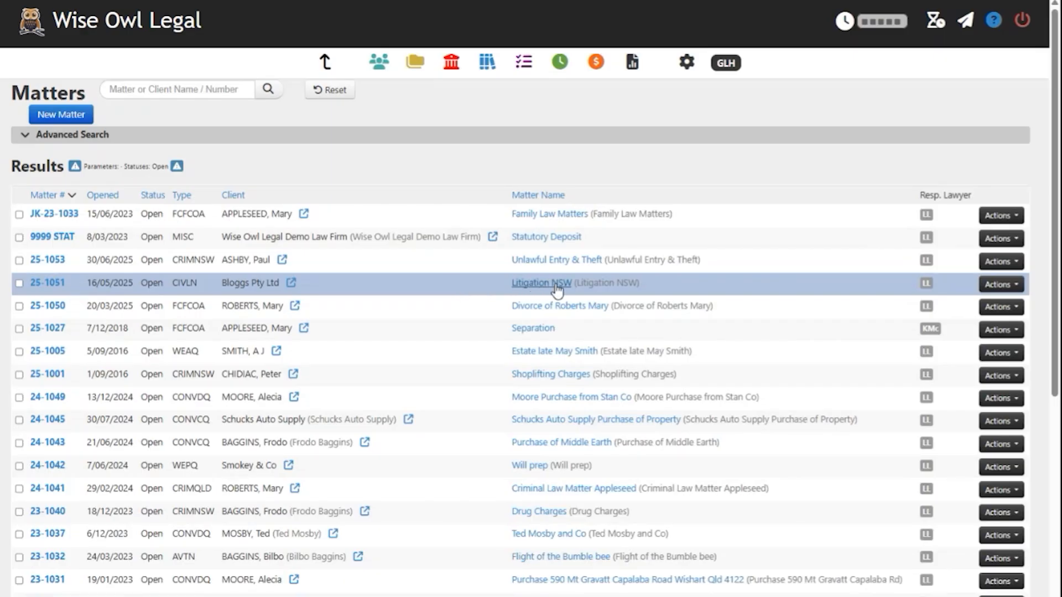
Open the Litigation NSW matter and check its matter type in the Matter Details
left_click(557, 288)
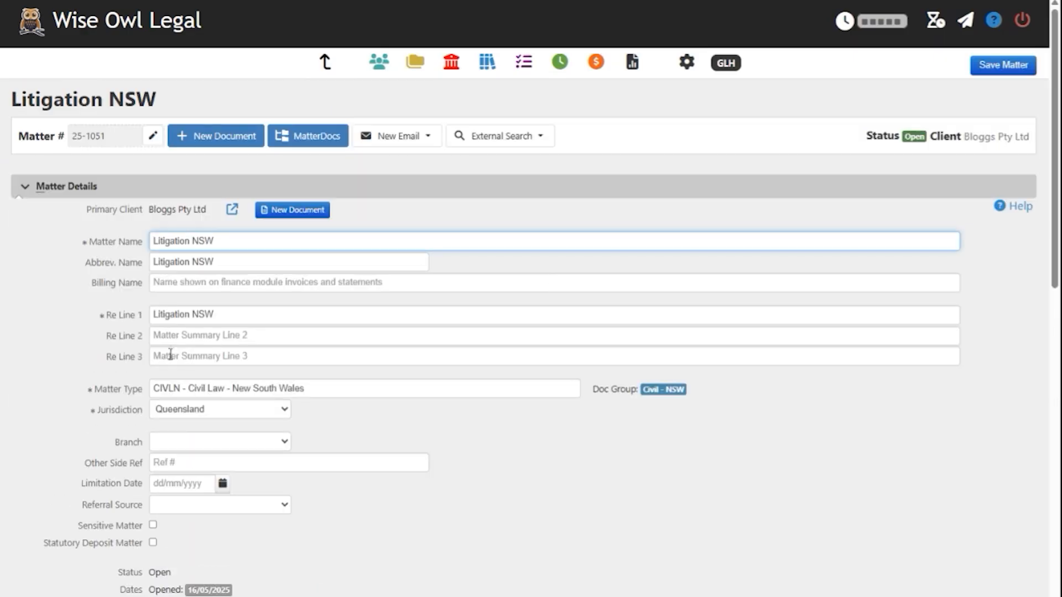
left_click_drag(92, 390, 144, 397)
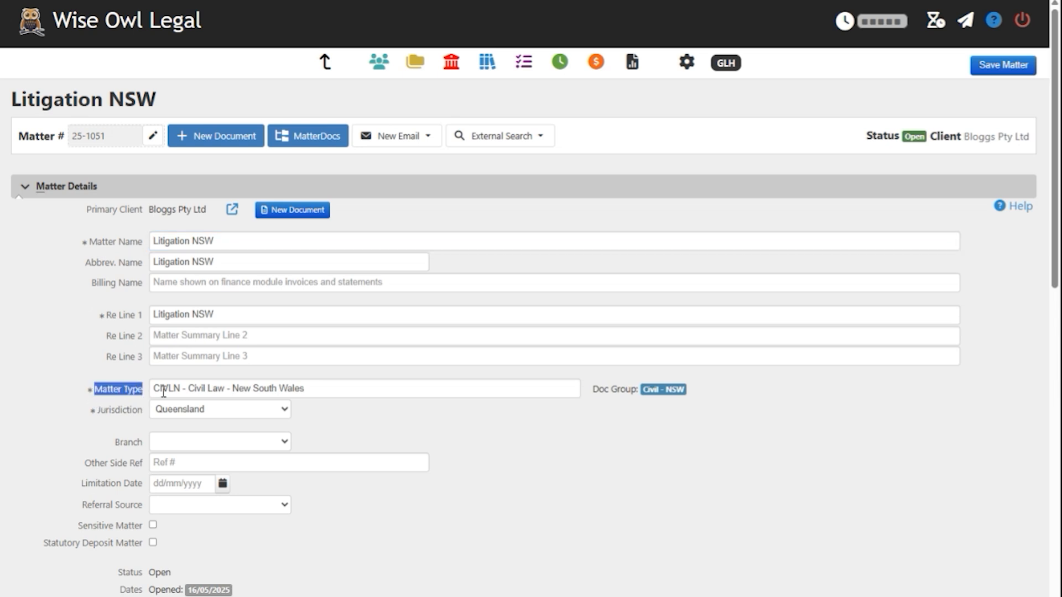
left_click(543, 434)
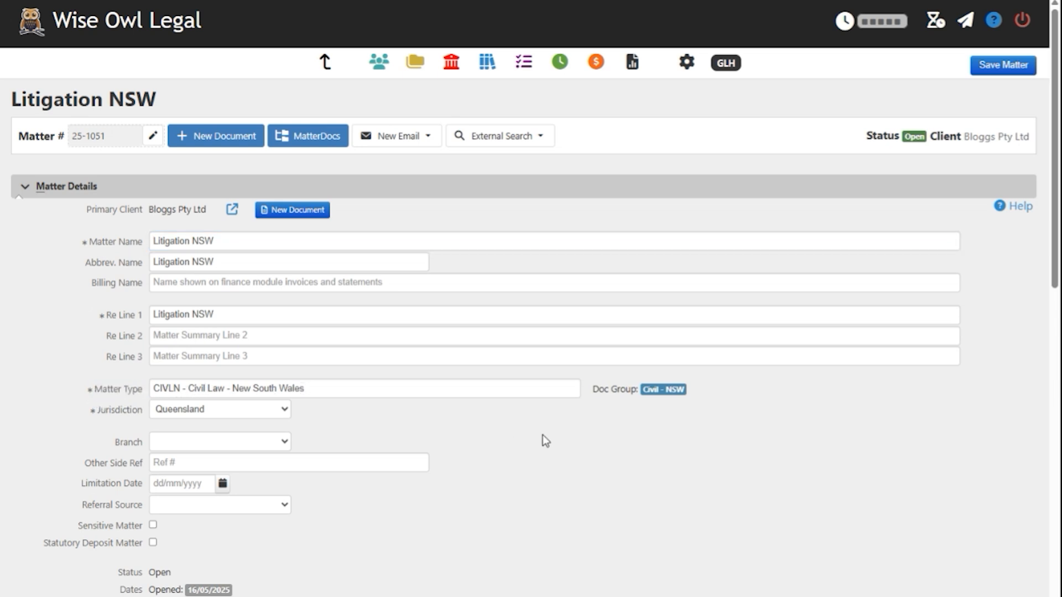
View the Key Dates & Directions custom fields of the Litigation NSW matter
scroll(542, 434, "down", 9)
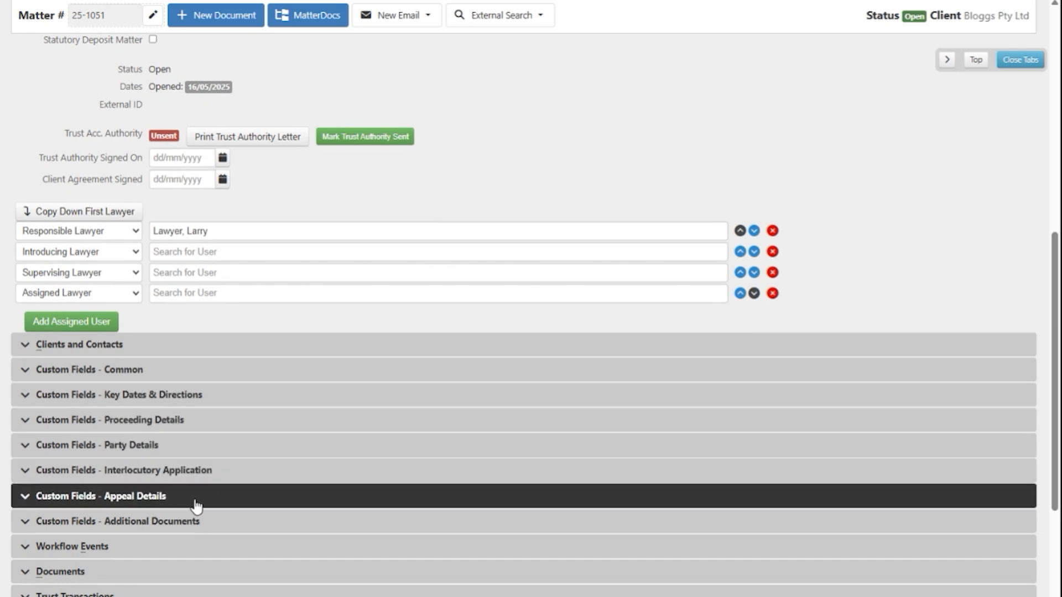
left_click(188, 396)
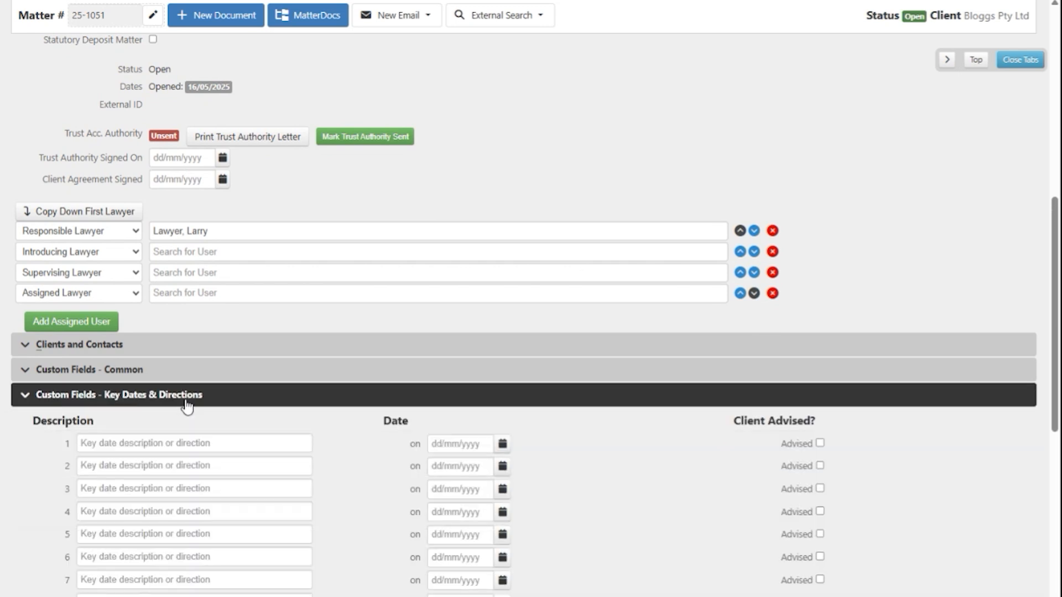
scroll(187, 406, "down", 3)
Set the Court Name to Supreme Court in the Proceeding Details custom fields, and view the Party Details custom fields
left_click(111, 532)
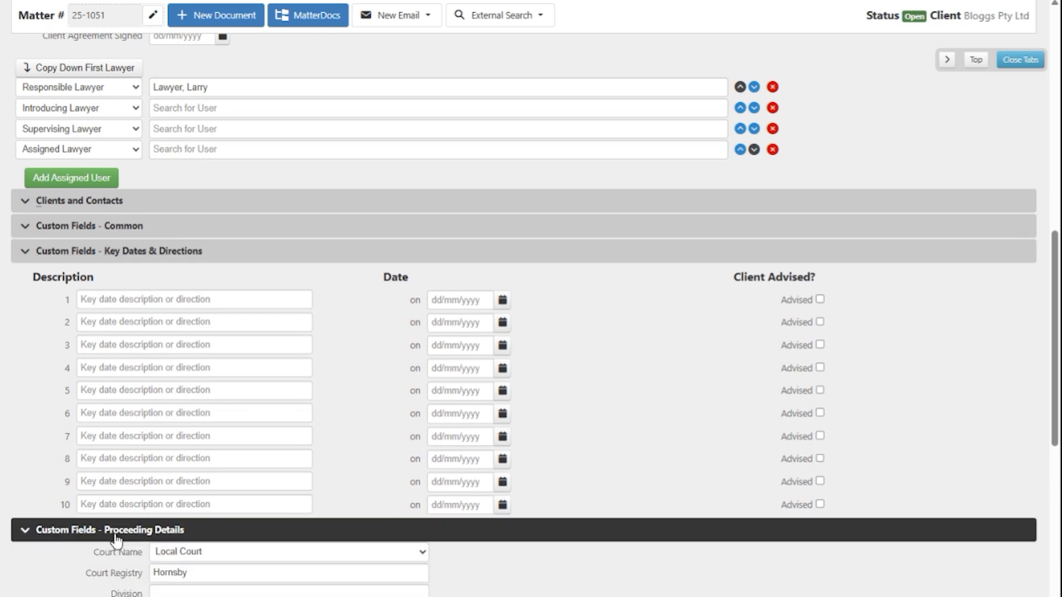
scroll(116, 539, "down", 2)
scroll(116, 540, "down", 3)
left_click(177, 305)
left_click(194, 266)
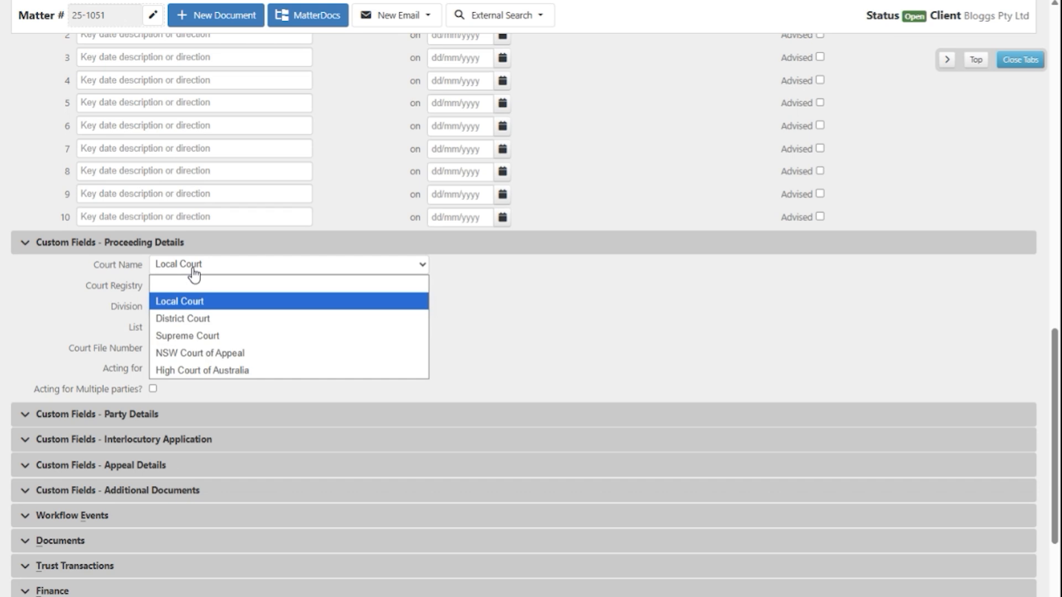
left_click(184, 336)
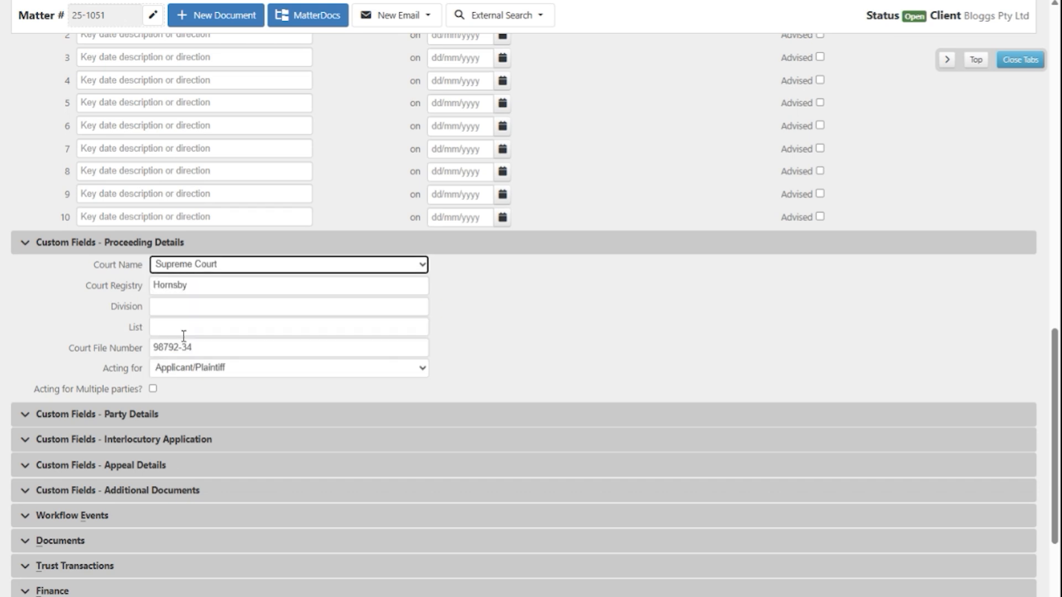
left_click(171, 423)
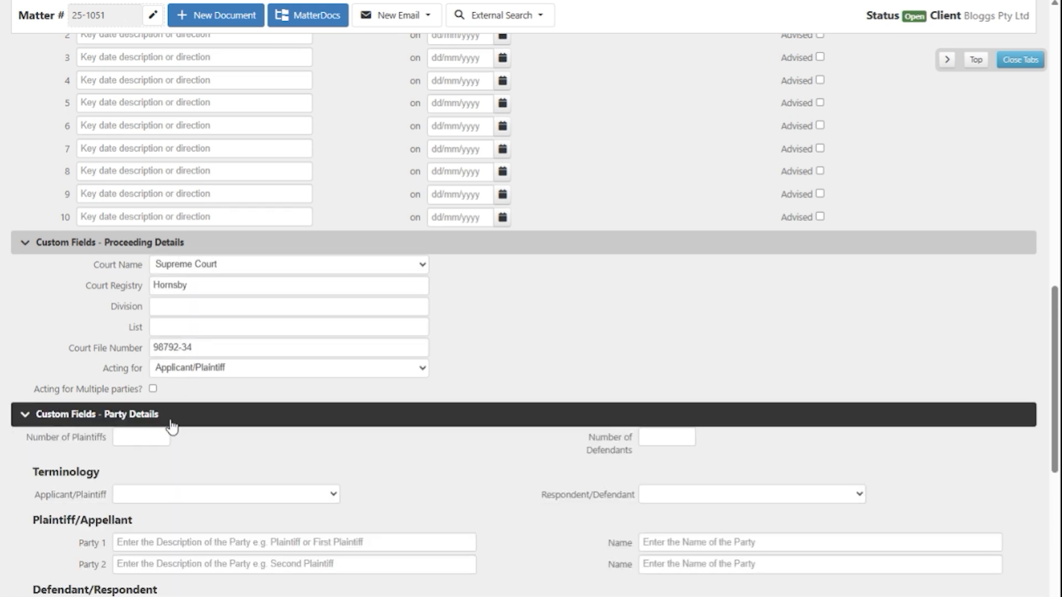
scroll(171, 426, "down", 4)
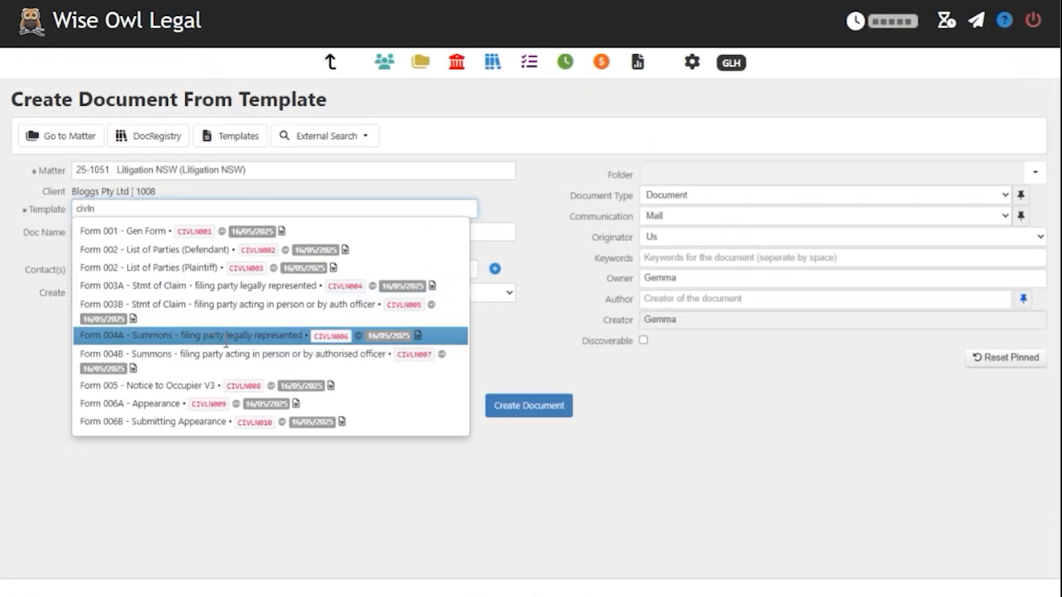
Create a document from template CIVLN007, "Form 004B - Summons - filing party acting in person or by authorised officer", and open it in Word
left_click(226, 359)
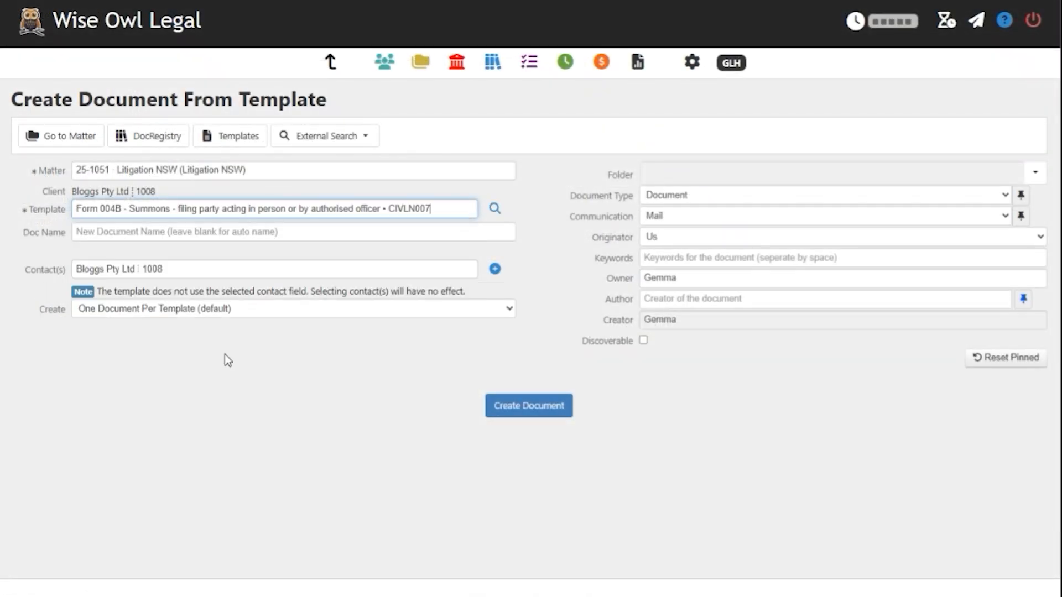
left_click(555, 423)
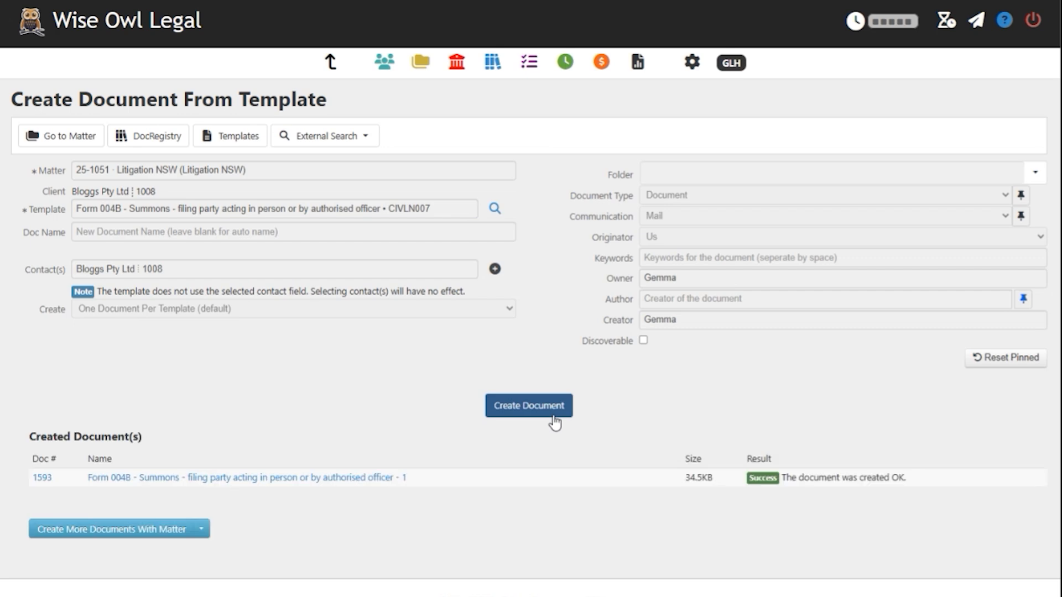
left_click(324, 476)
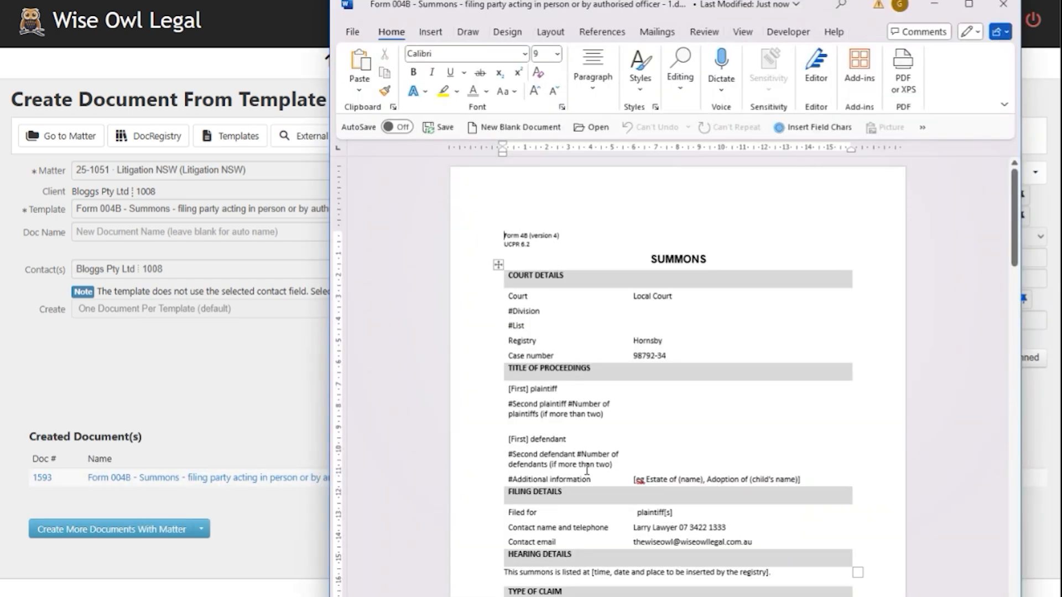